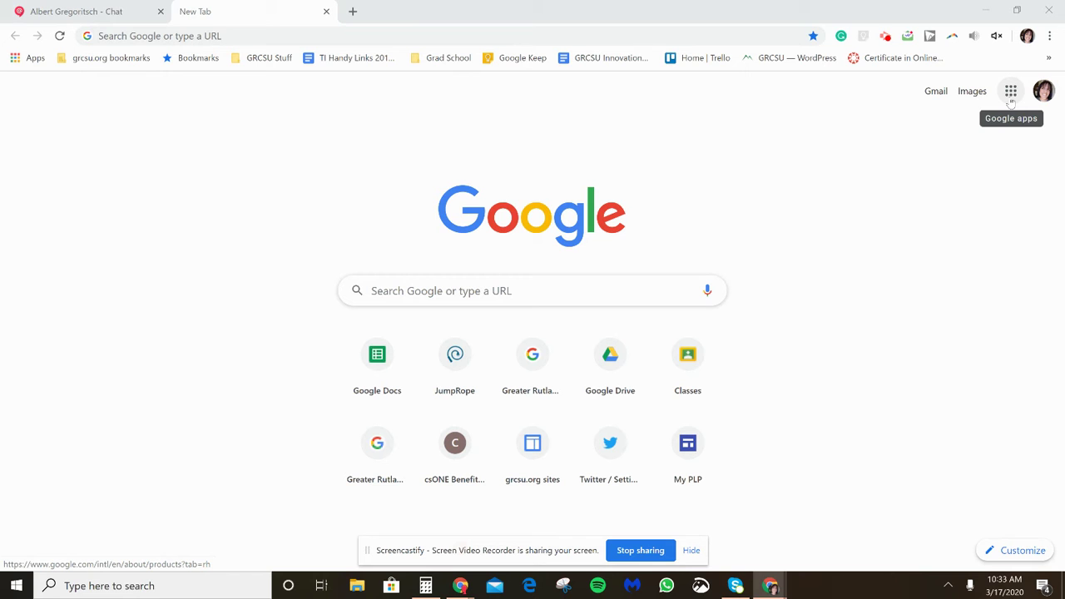
Open the Google apps launcher on the New Tab page to show Meet, Gmail, Drive and Calendar.
click(1010, 93)
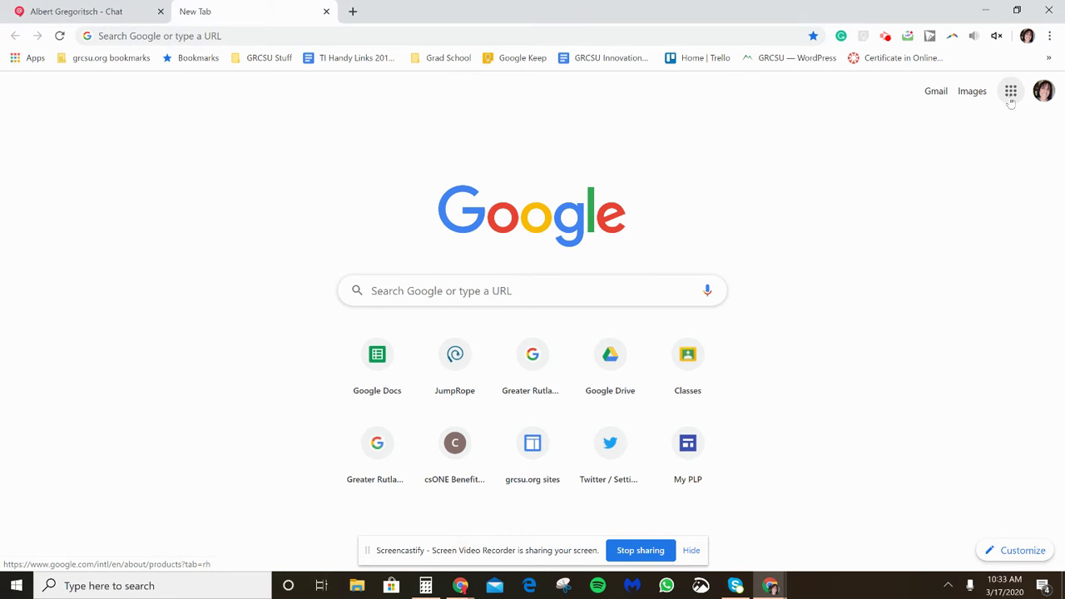
right_click(997, 250)
click(815, 262)
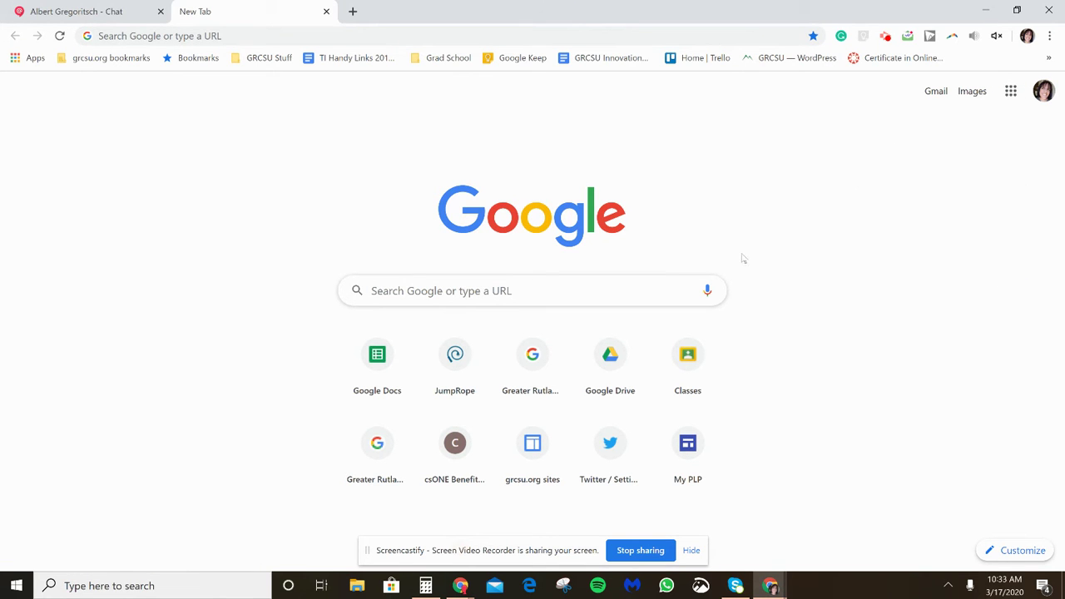
click(1006, 94)
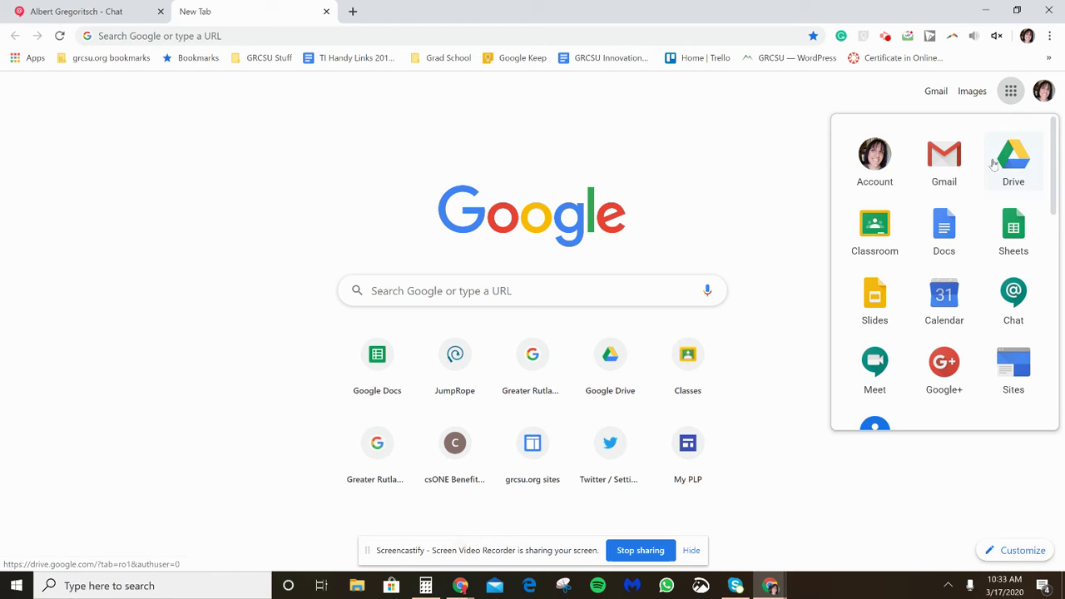
Open Google Meet and start a meeting with the nickname erica1111.
click(880, 366)
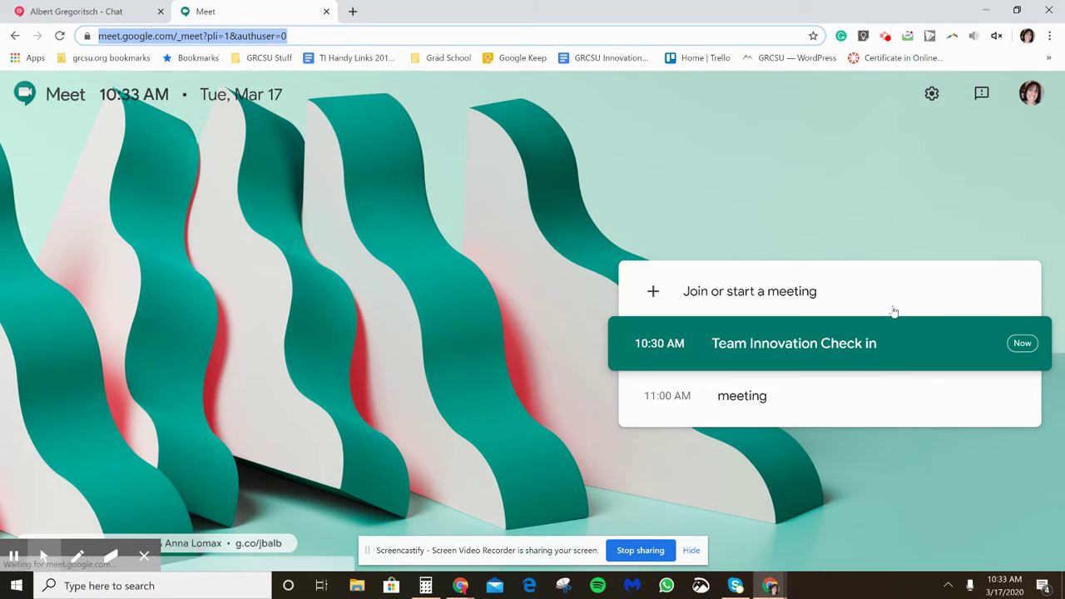
click(767, 293)
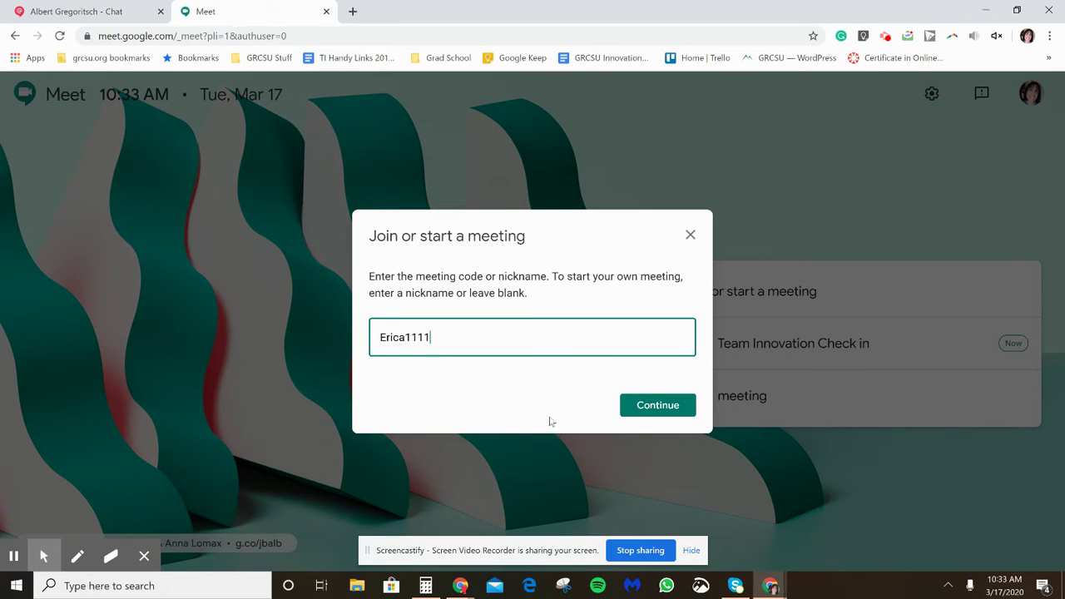
click(646, 414)
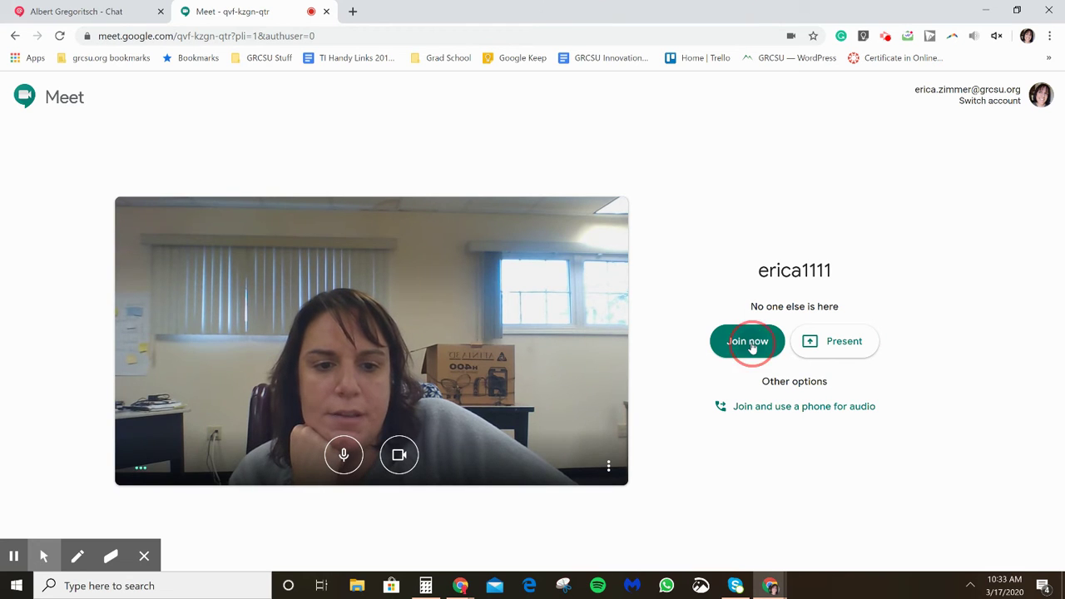
Join the meeting and copy its meeting link.
click(748, 344)
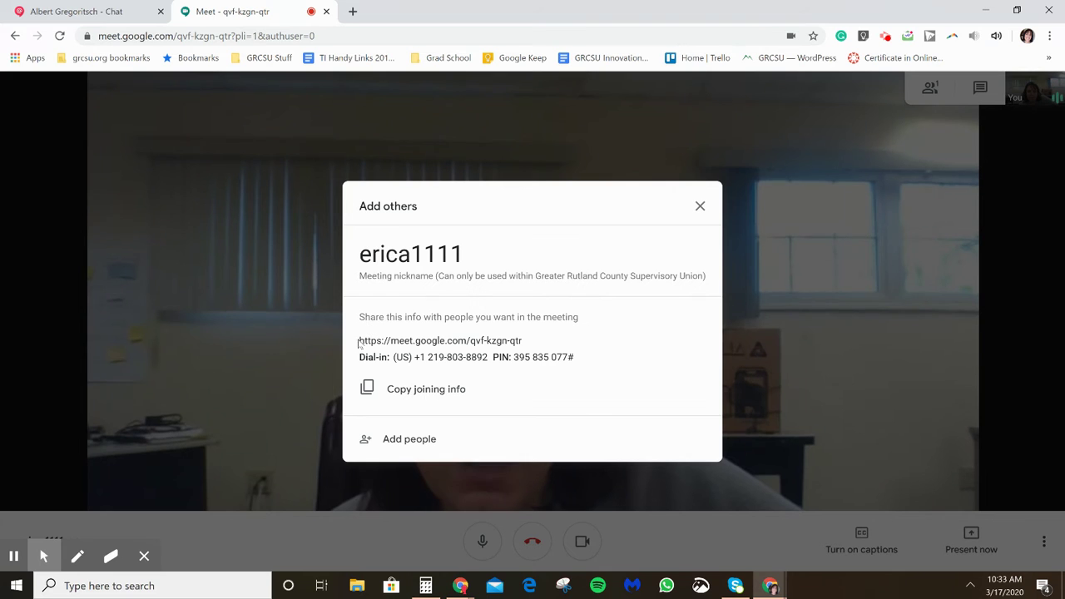
drag(358, 342, 529, 344)
right_click(473, 338)
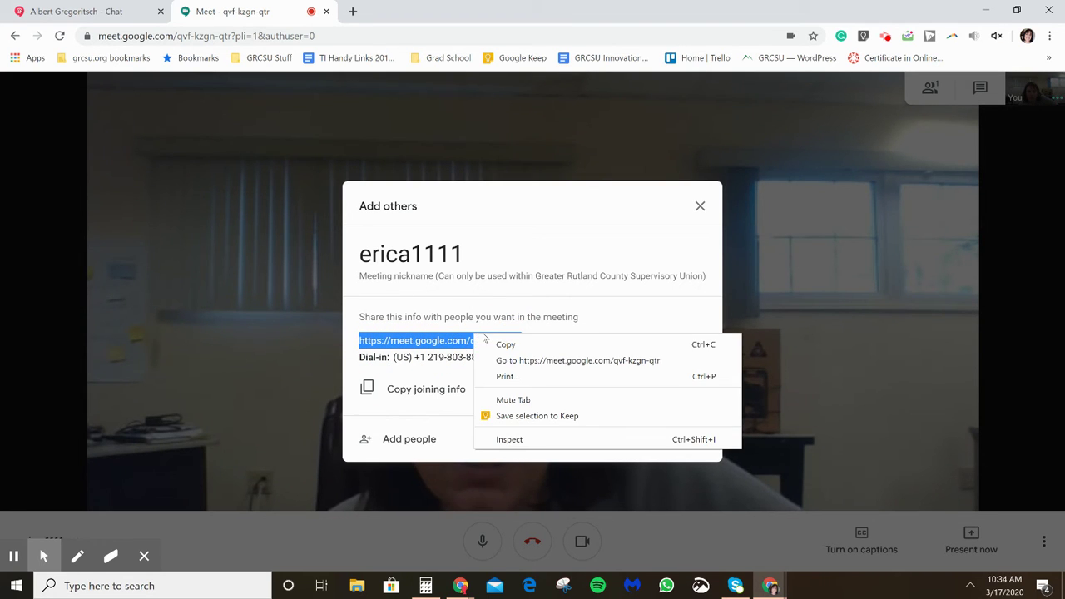
click(511, 344)
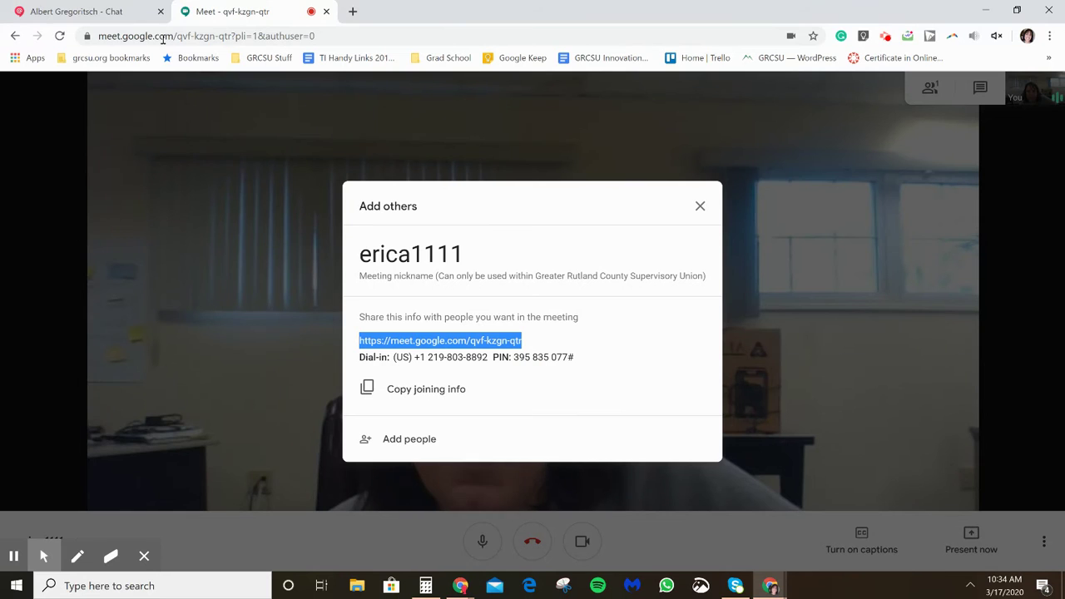
Paste the meeting link into a Google Chat message to the colleague, send it, and return to Meet.
click(89, 8)
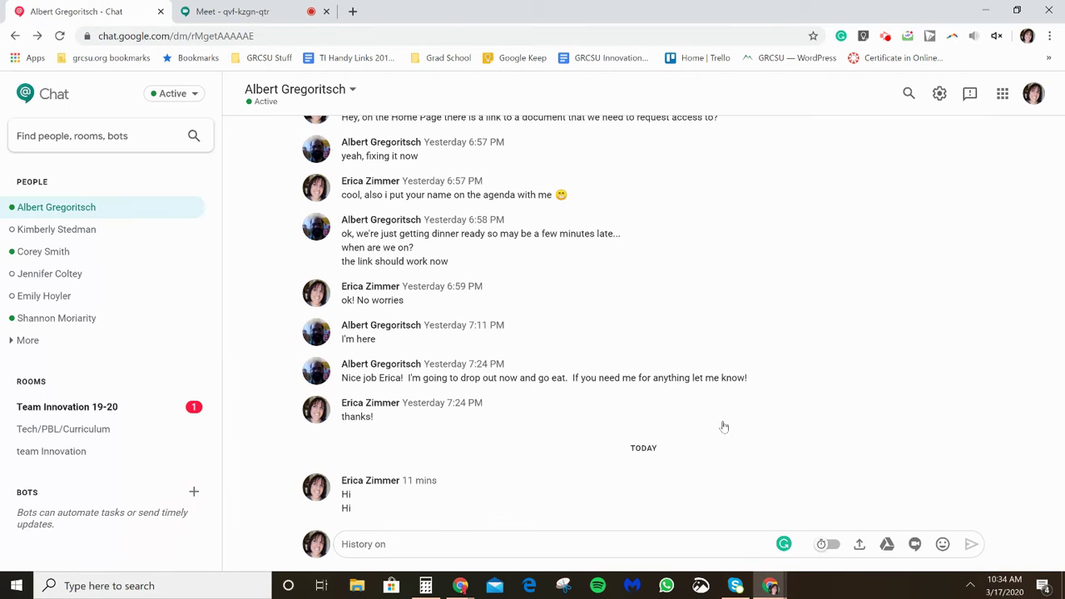
click(458, 539)
key(ctrl+v)
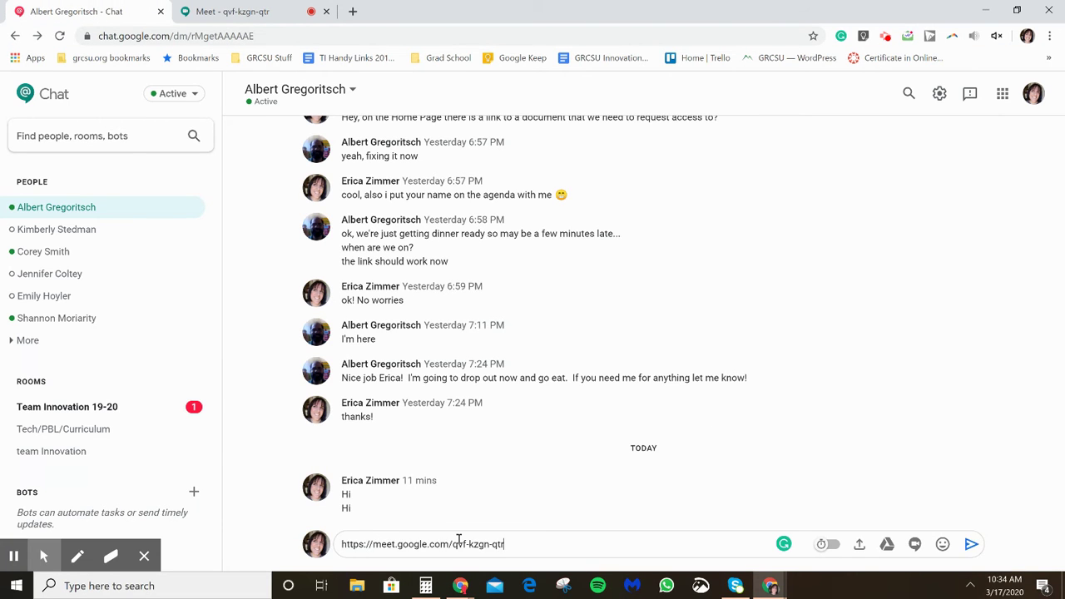
key(Return)
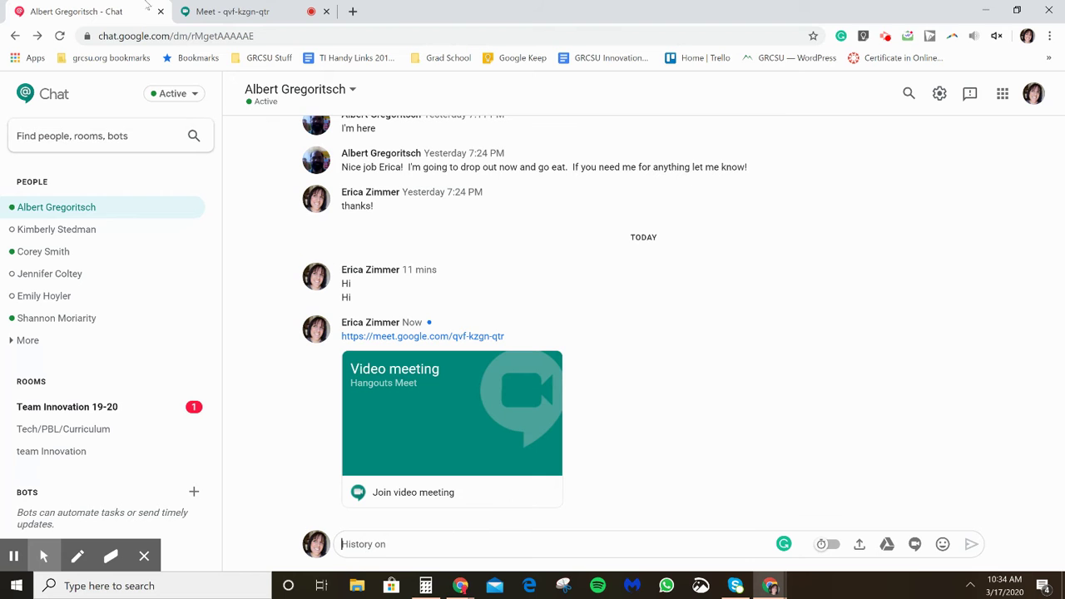
click(218, 9)
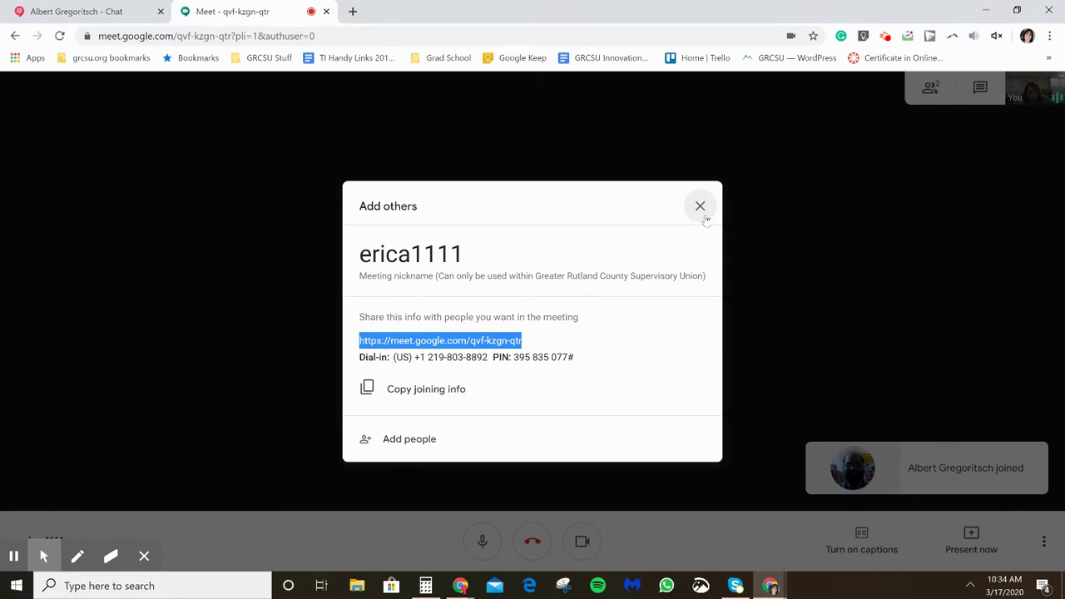
Close the Add others joining-details dialog so the colleague's video fills the window.
click(698, 215)
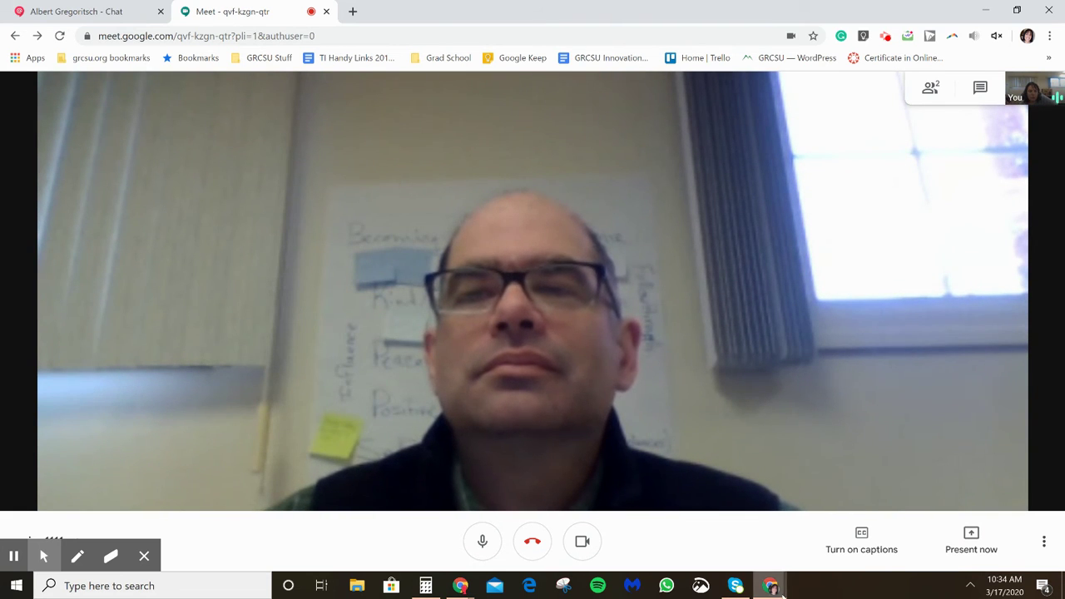
click(144, 556)
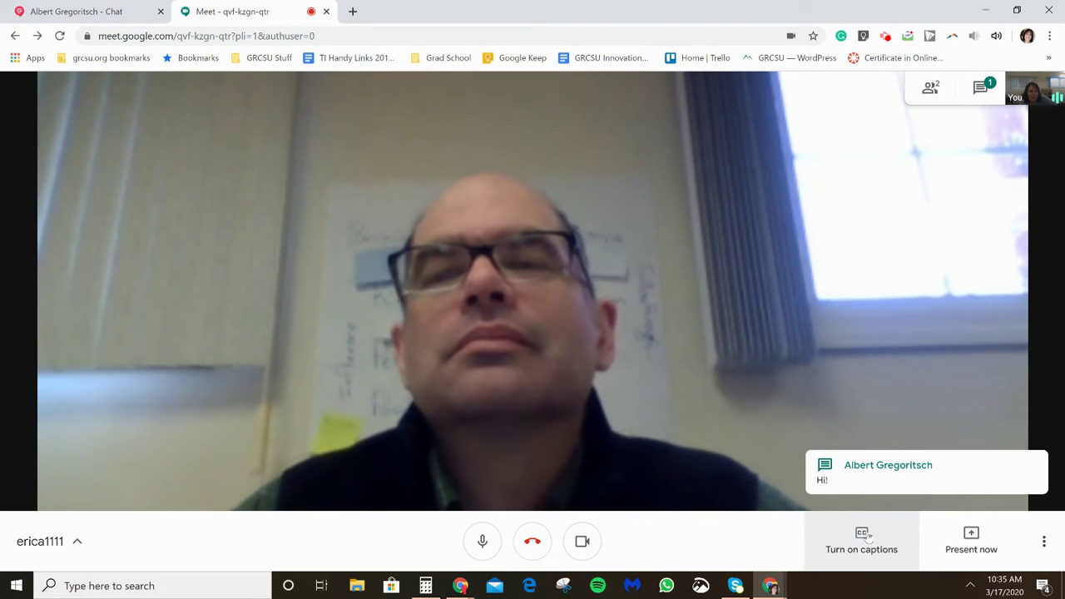
click(980, 88)
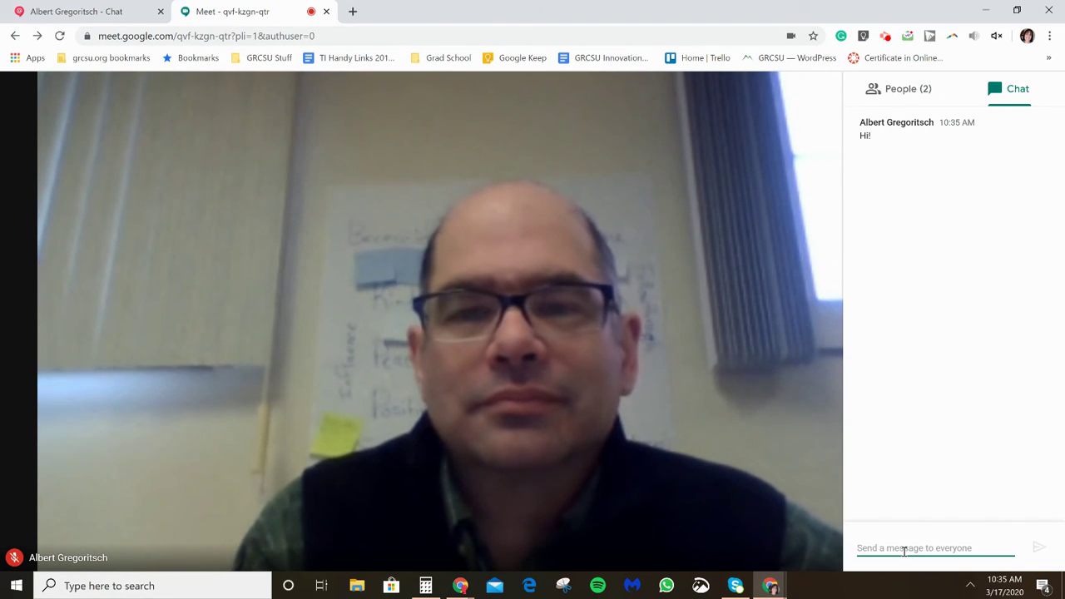
click(892, 90)
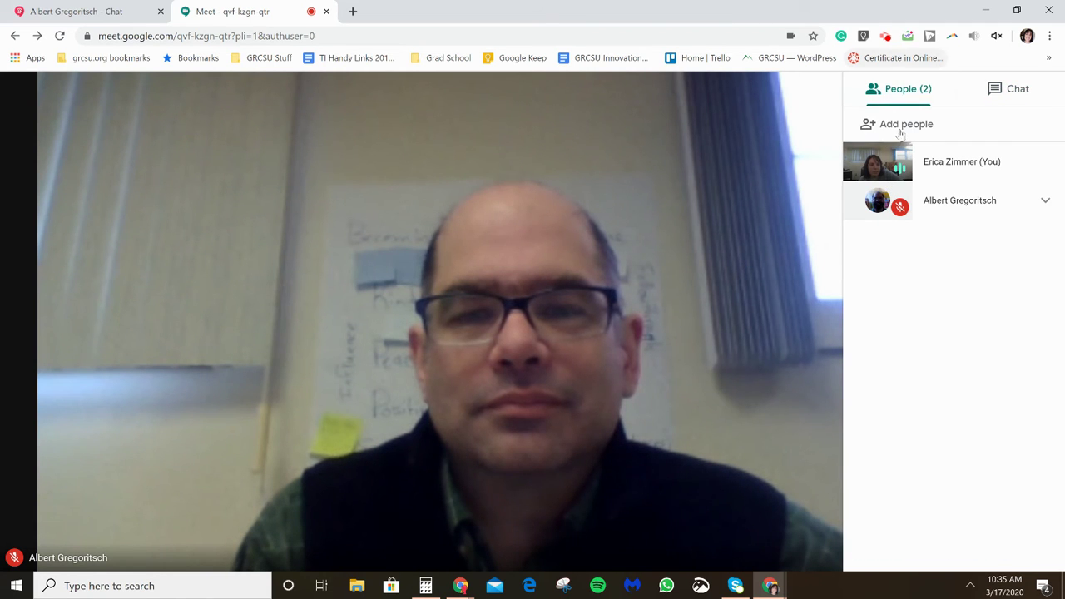
click(815, 136)
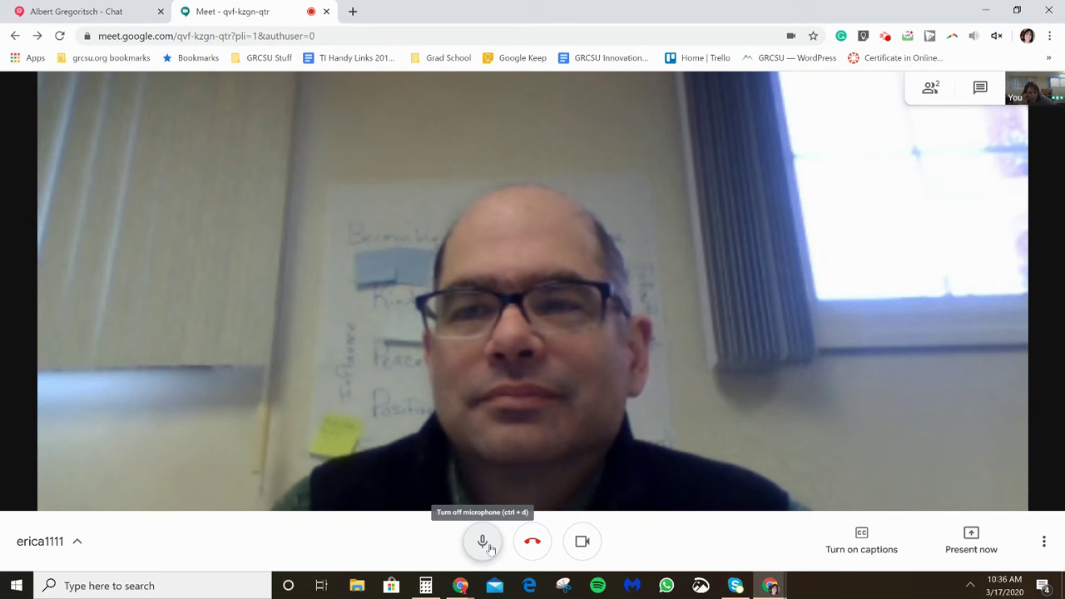
Turn on live captions, then open the GRCSU WordPress admin site in the same tab.
click(860, 542)
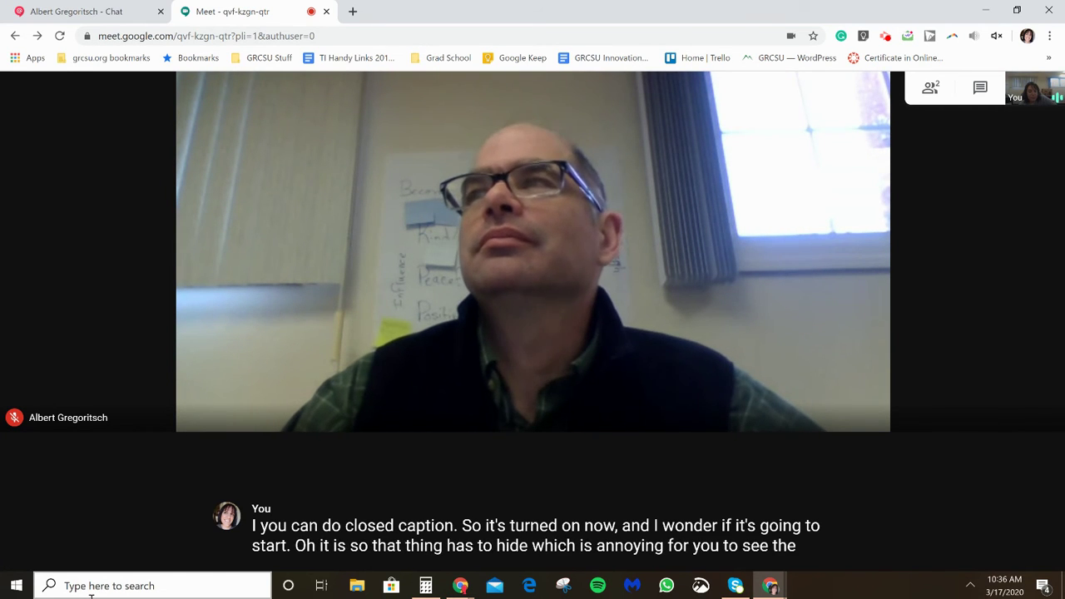
mouse_move(366, 519)
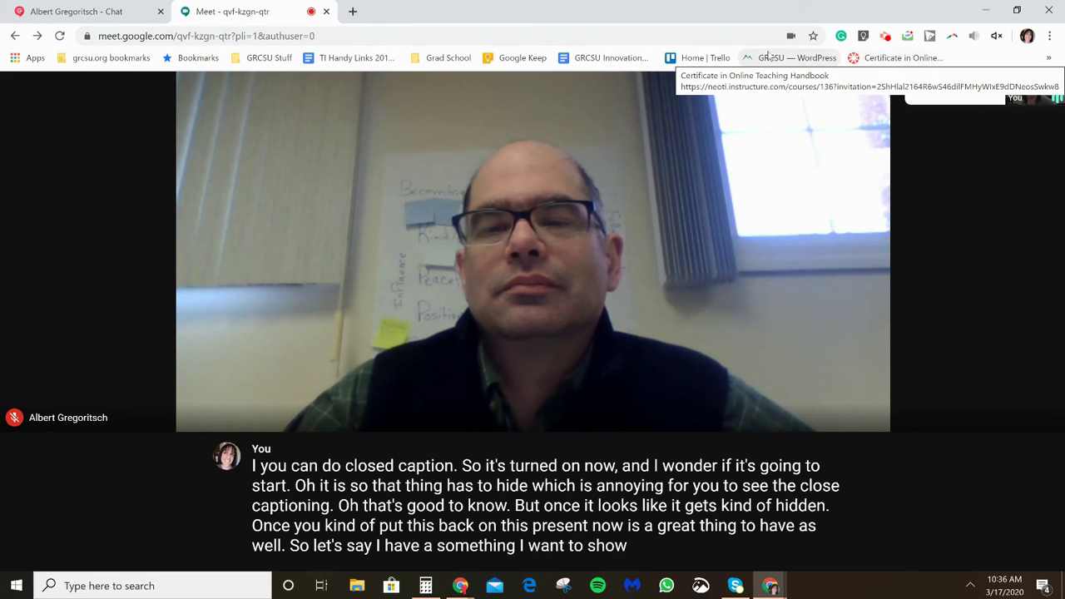
click(768, 57)
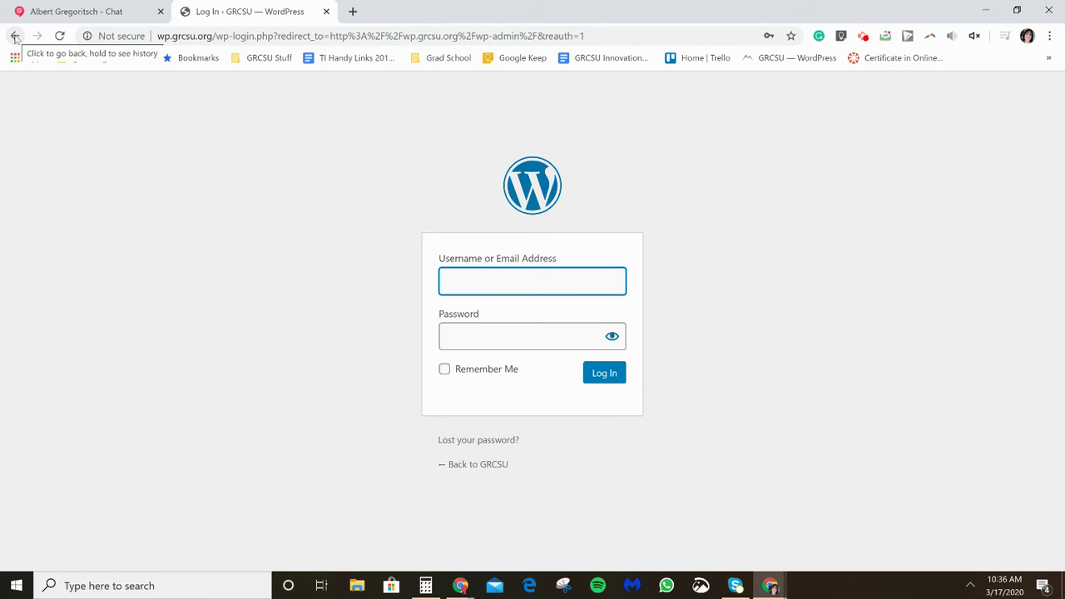
Go back to the Meet page and rejoin the call with the colleague.
click(15, 38)
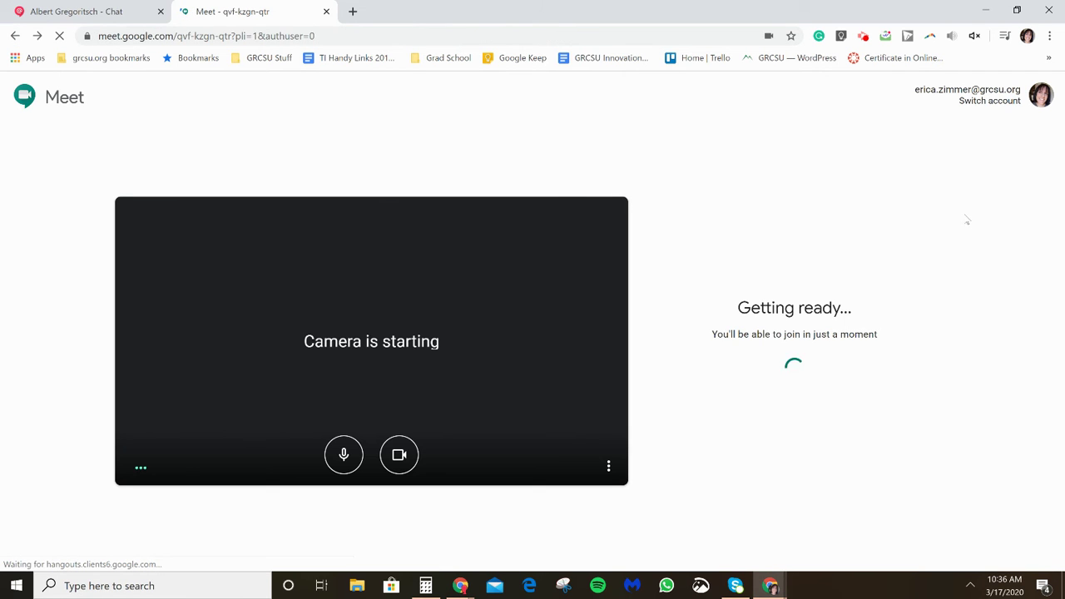
click(723, 355)
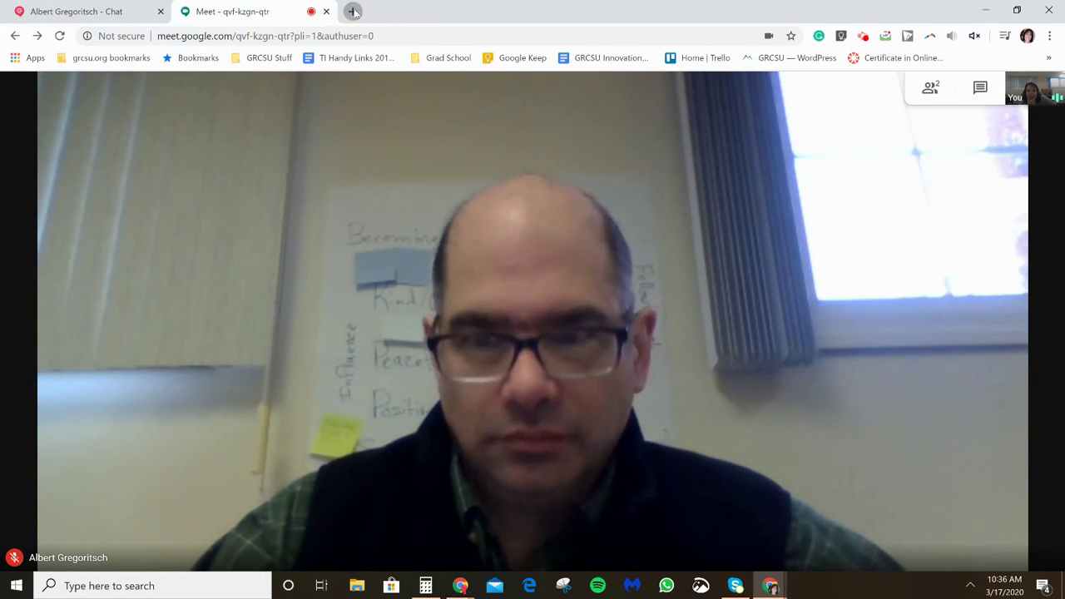
click(353, 12)
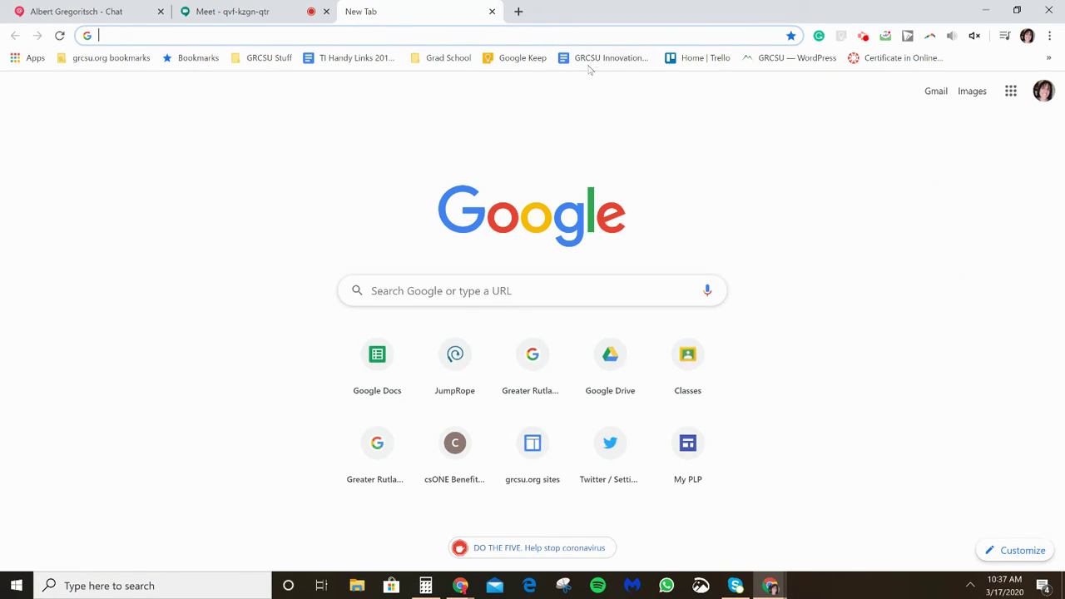
Replace the web address with 'grcsu' and load the grcsu.org suggestion.
click(793, 59)
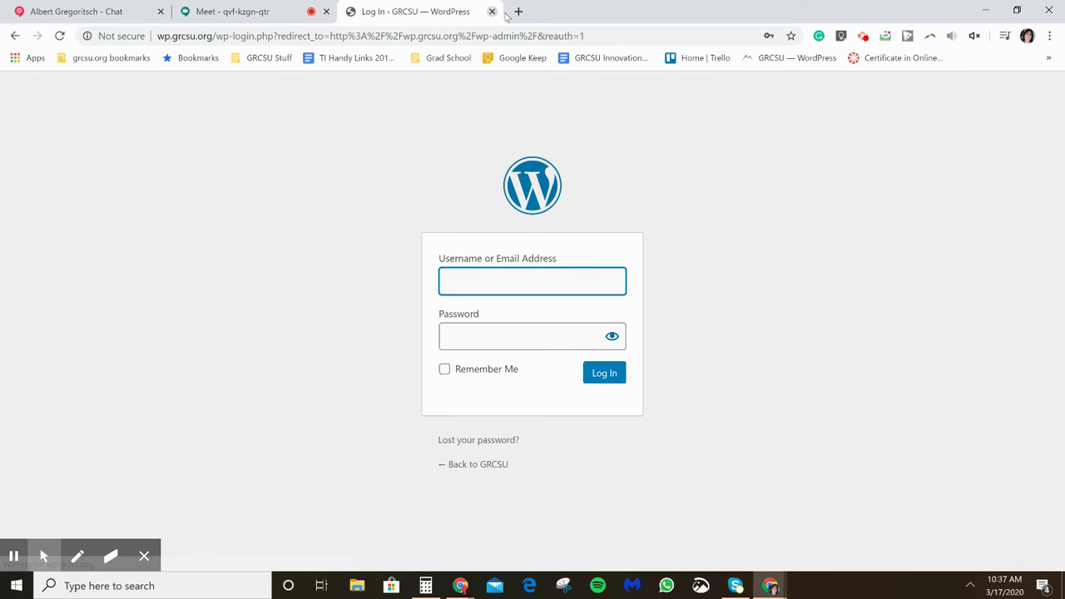
double_click(472, 36)
key(shift+Home)
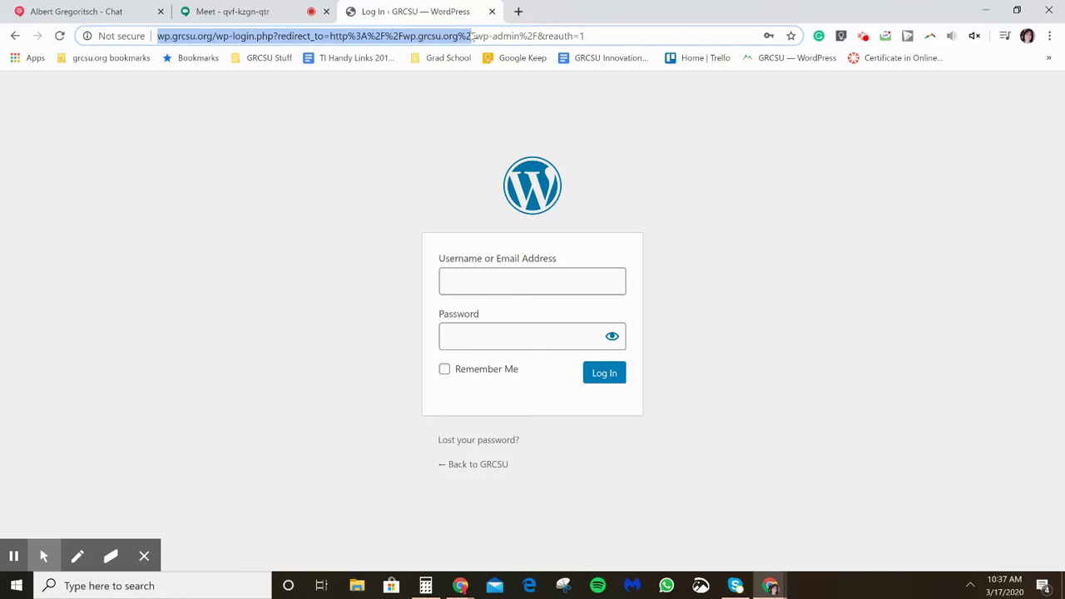
triple_click(472, 36)
text(gre)
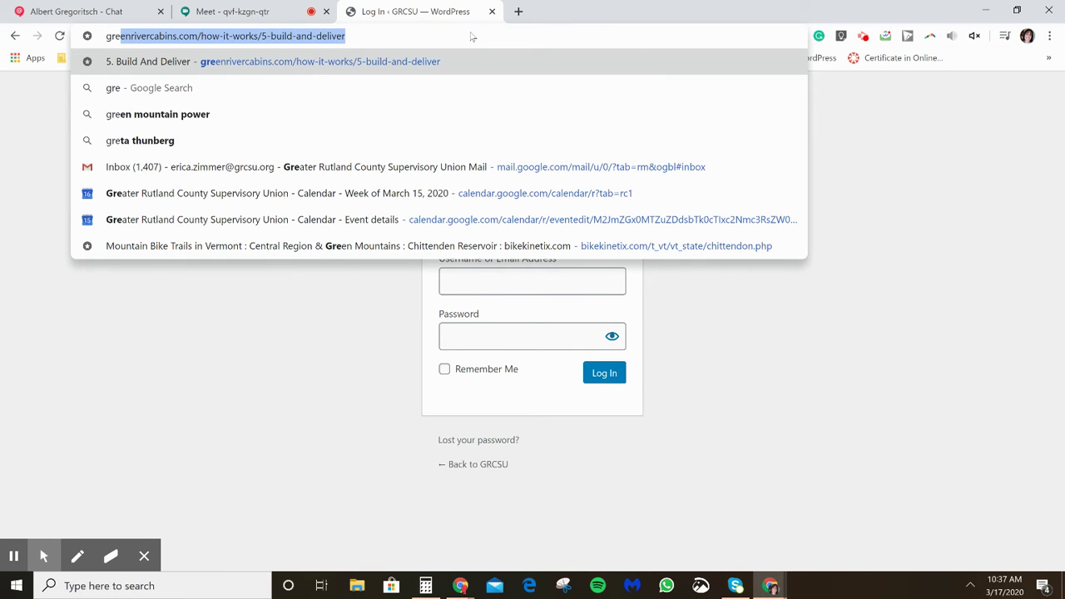
text(c)
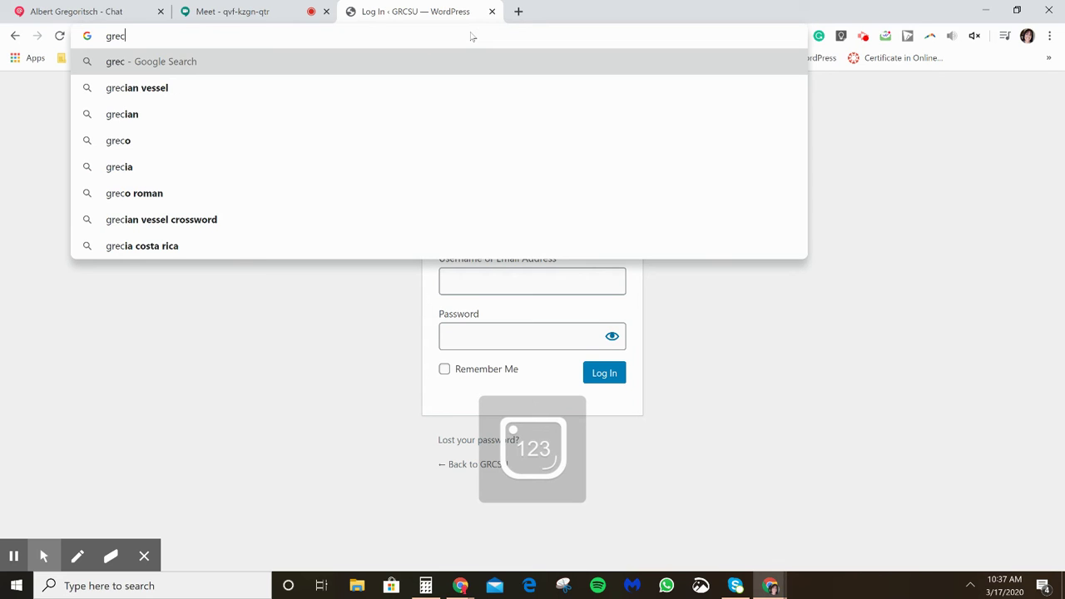
key(BackSpace)
key(BackSpace)
text(cu)
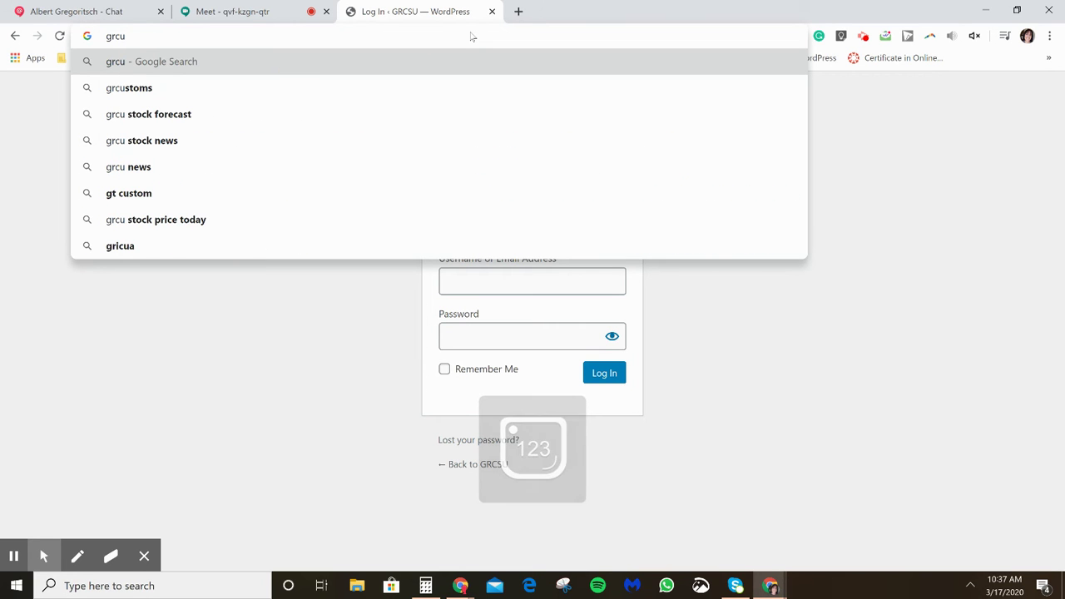
key(BackSpace)
text(su.org)
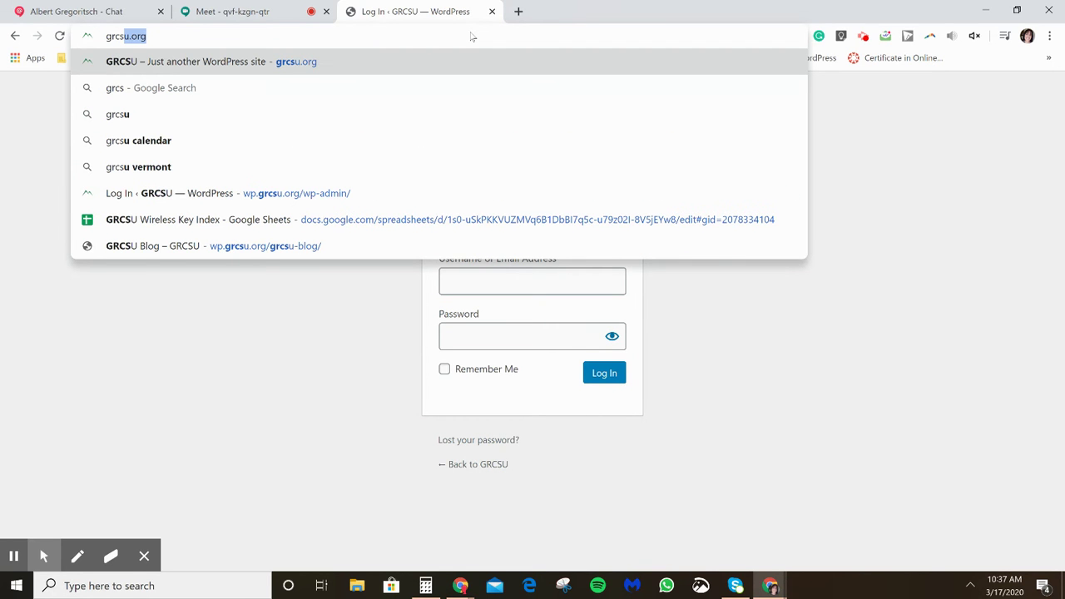
click(260, 66)
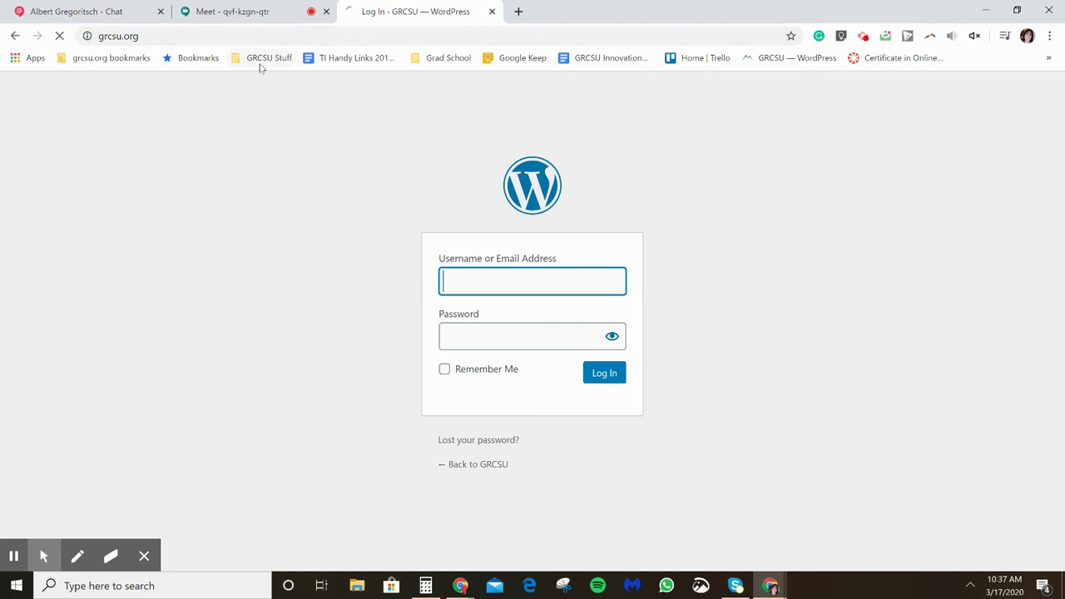
Switch back to the Meet call tab and bring up the Present now options.
click(254, 11)
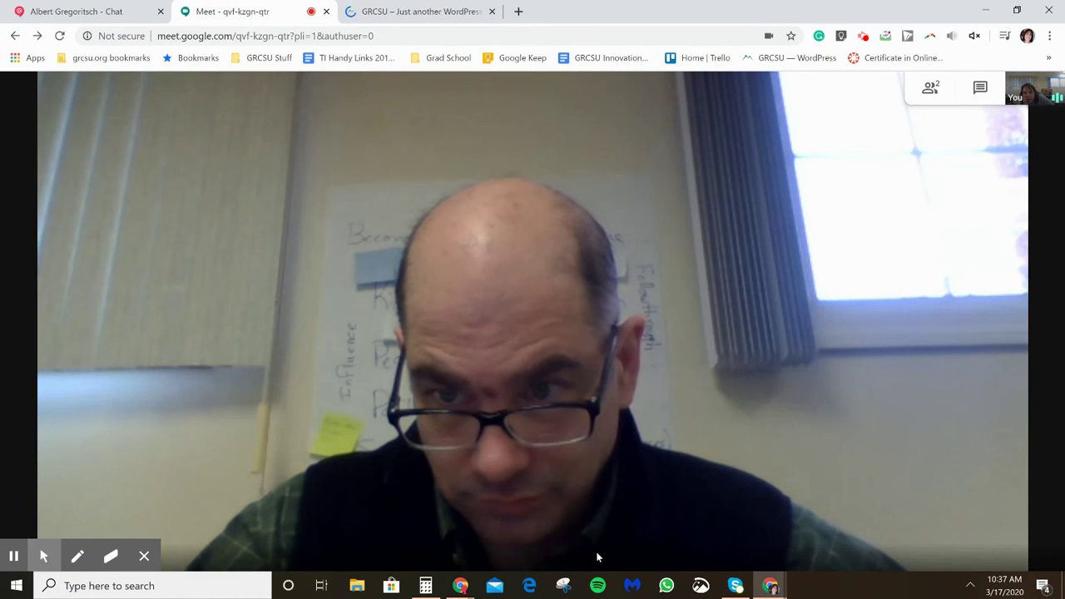
mouse_move(655, 503)
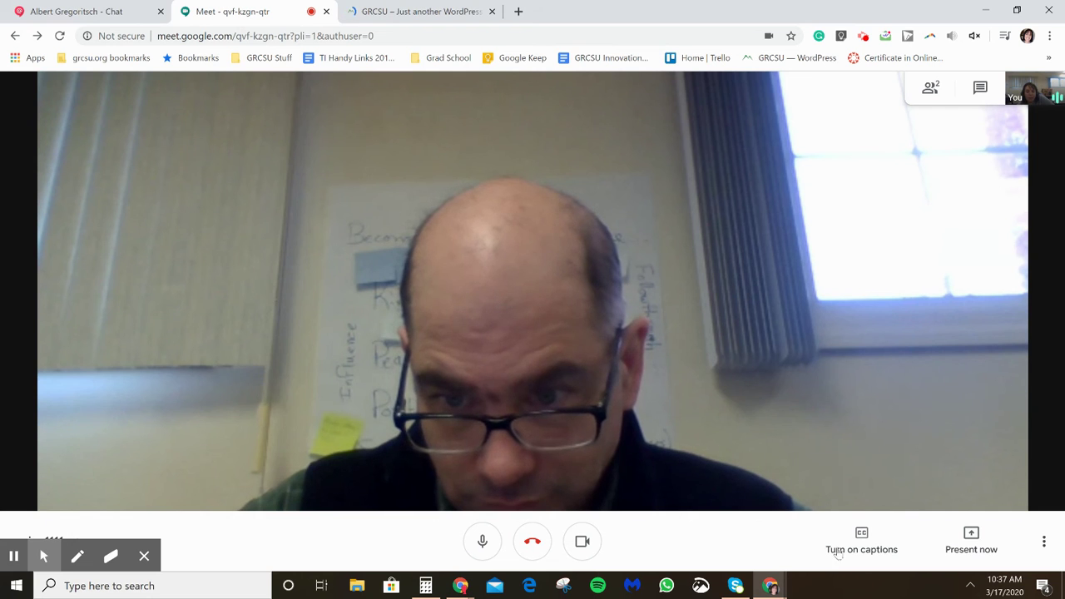
click(977, 546)
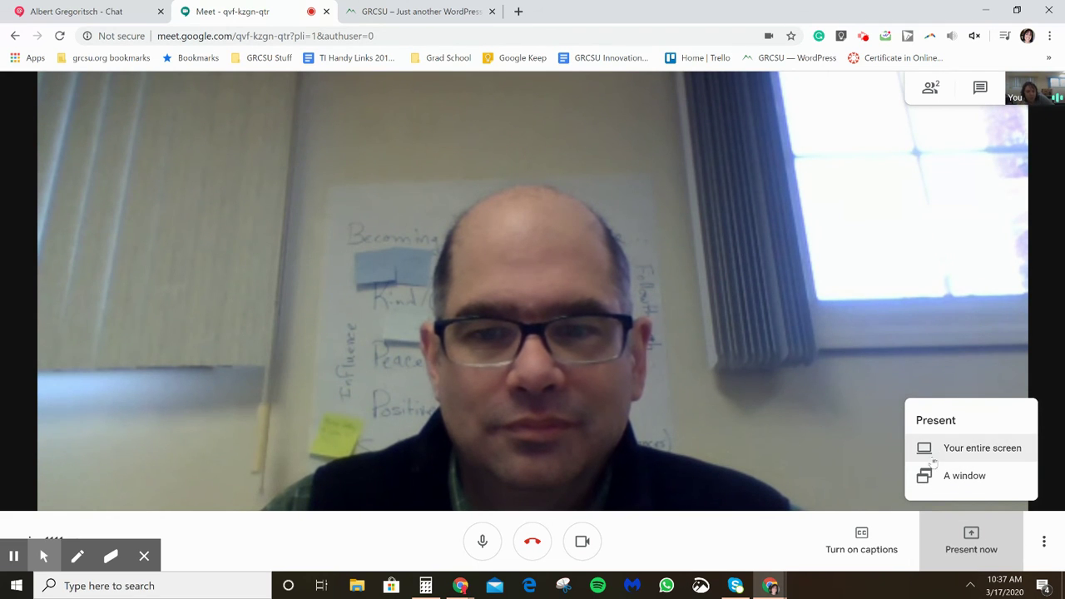
Present your entire screen to the call by selecting the screen and sharing it.
click(940, 456)
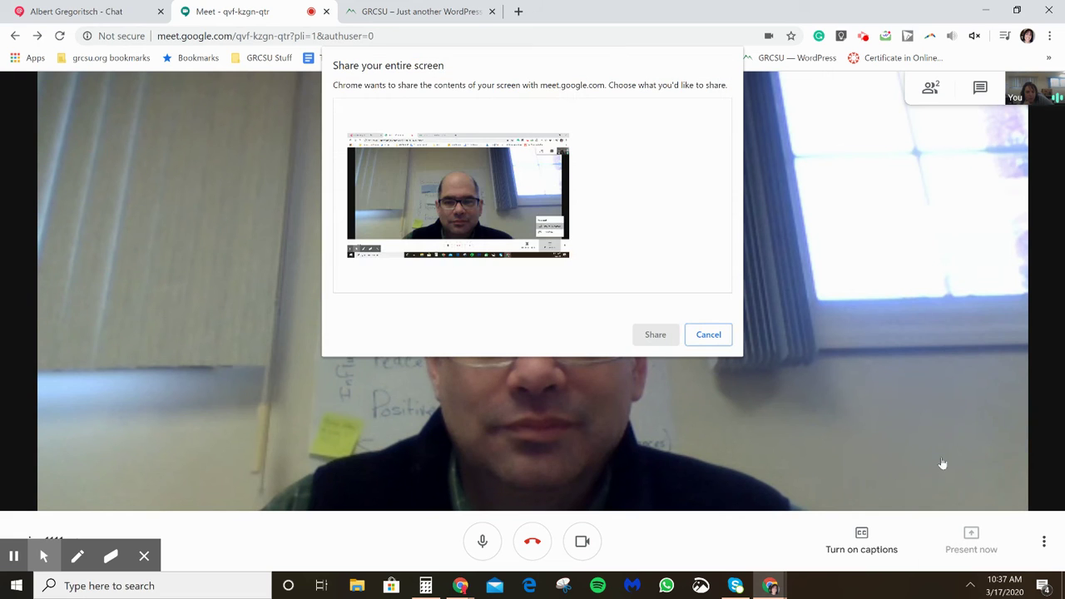
click(421, 213)
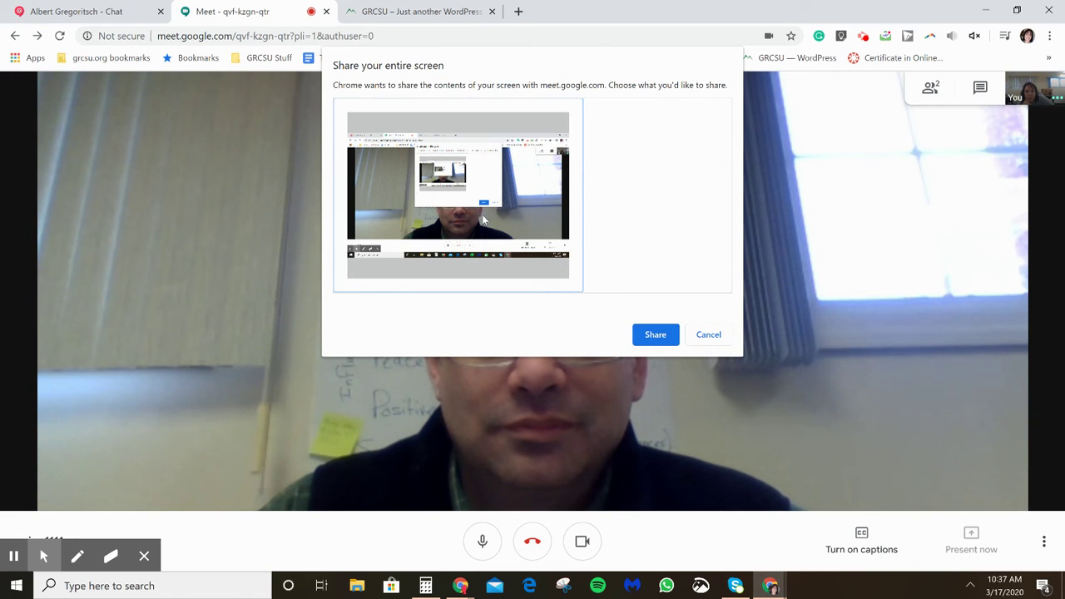
click(647, 334)
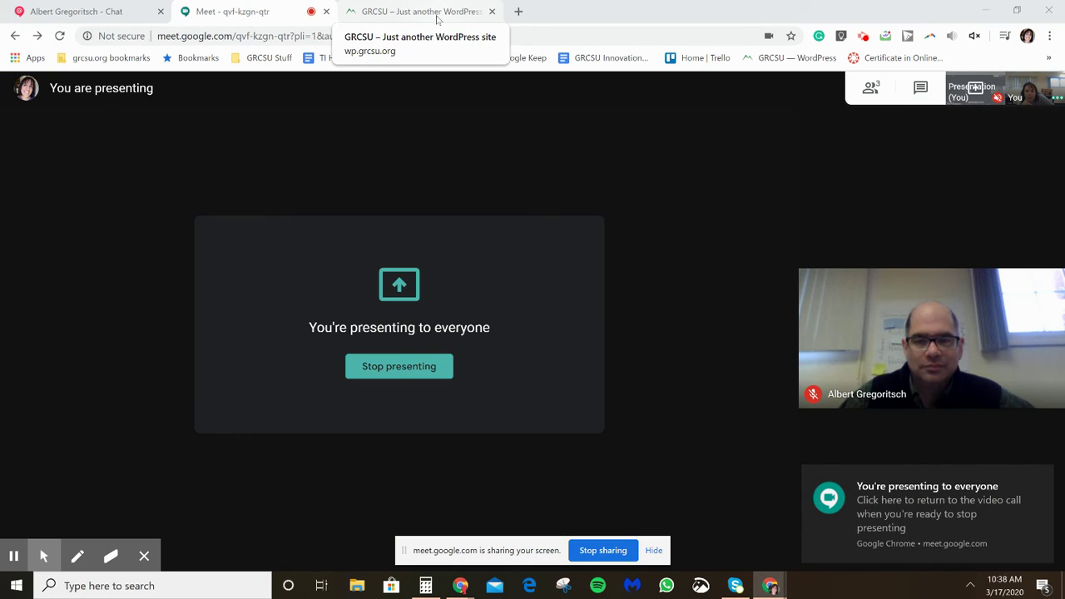
click(428, 11)
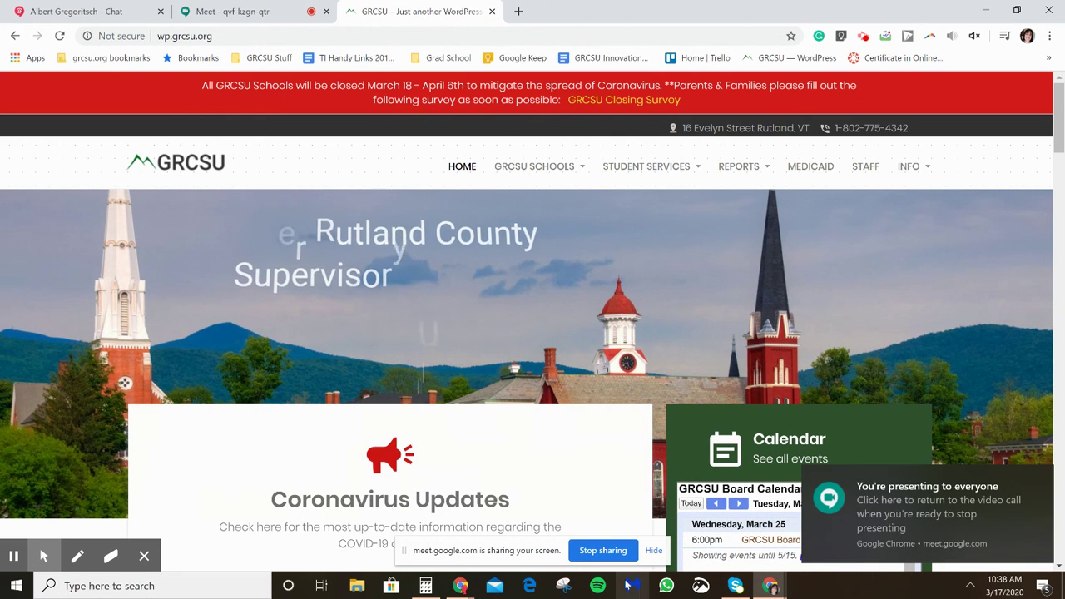
click(282, 16)
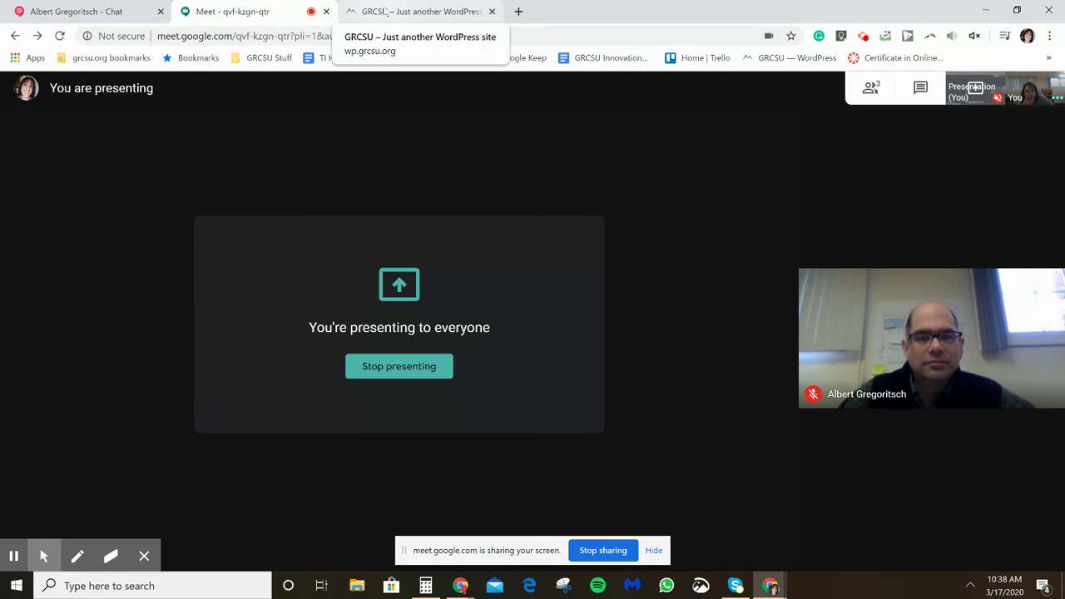
click(385, 11)
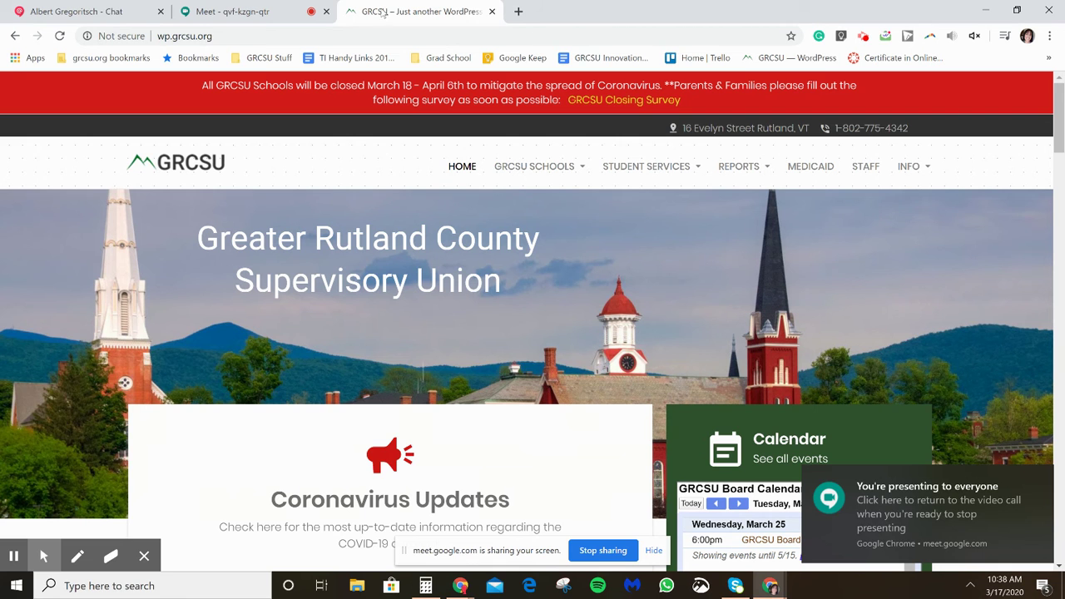
scroll(735, 434, down, 3)
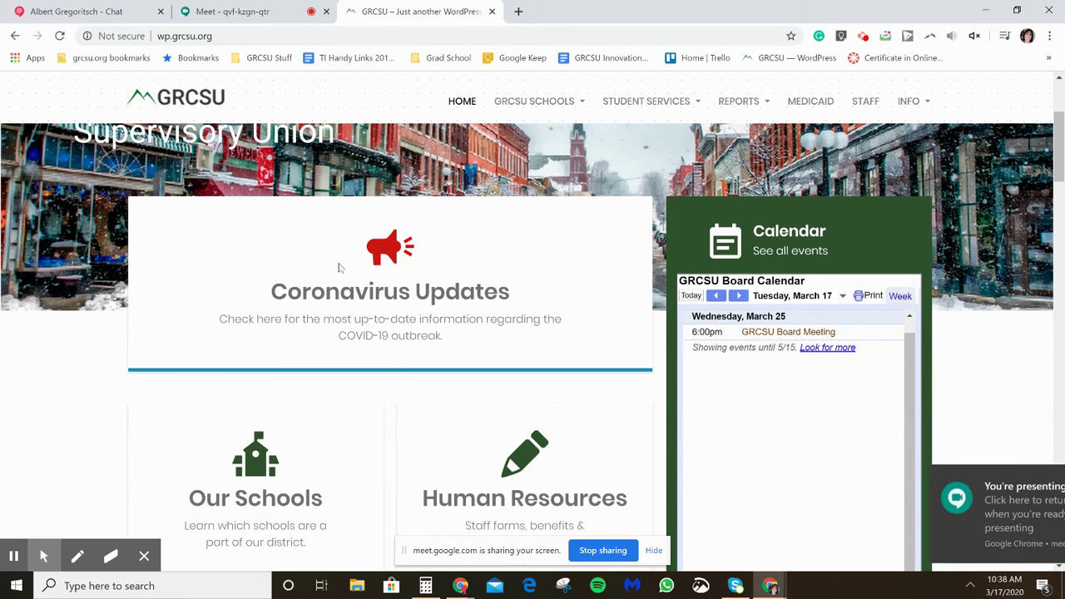
scroll(396, 372, down, 9)
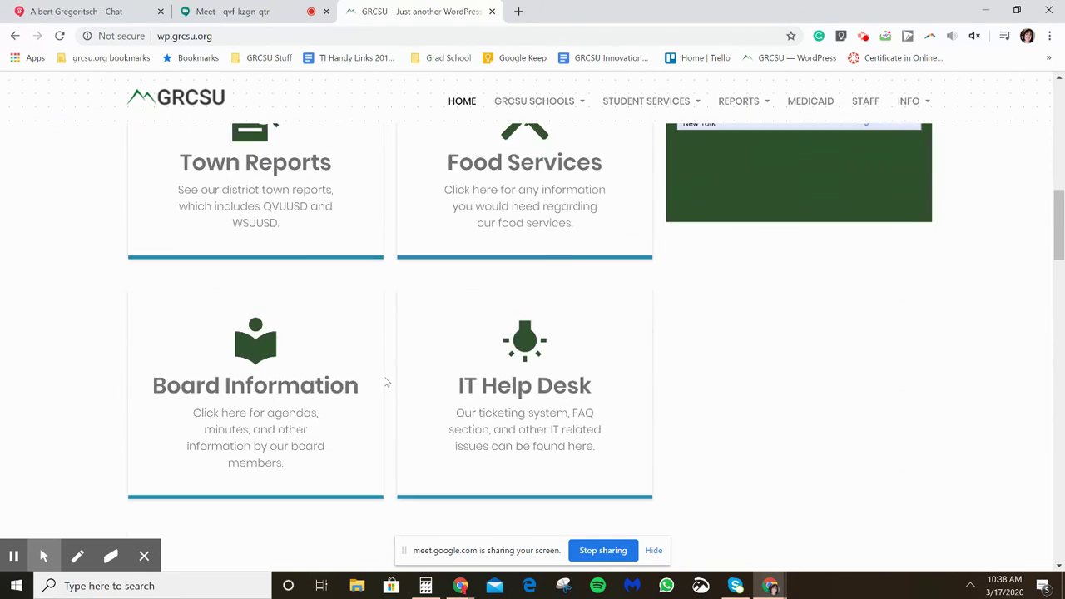
scroll(370, 398, up, 12)
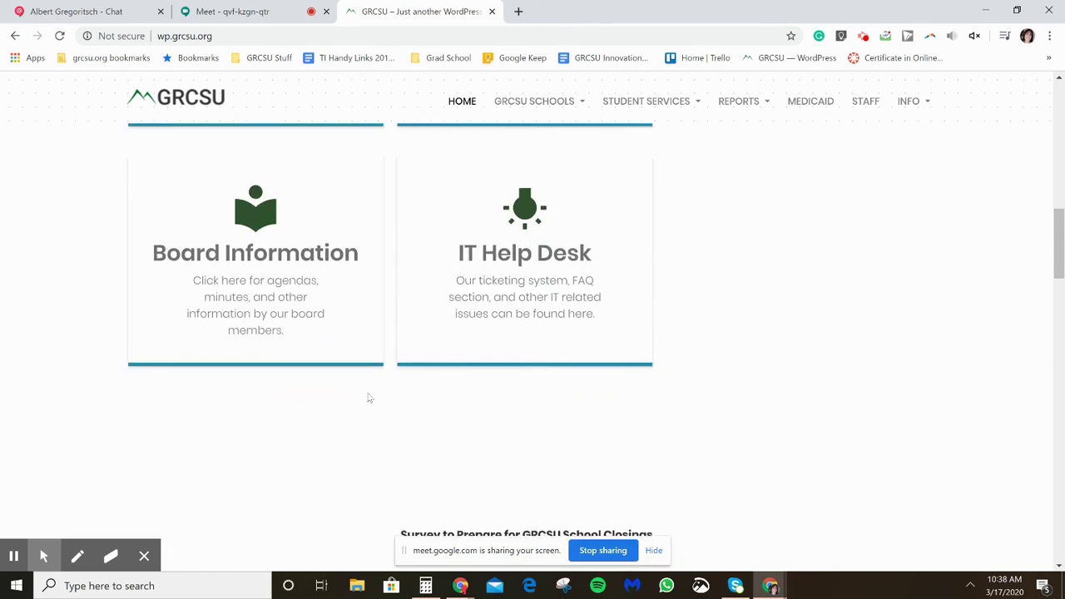
scroll(369, 399, up, 2)
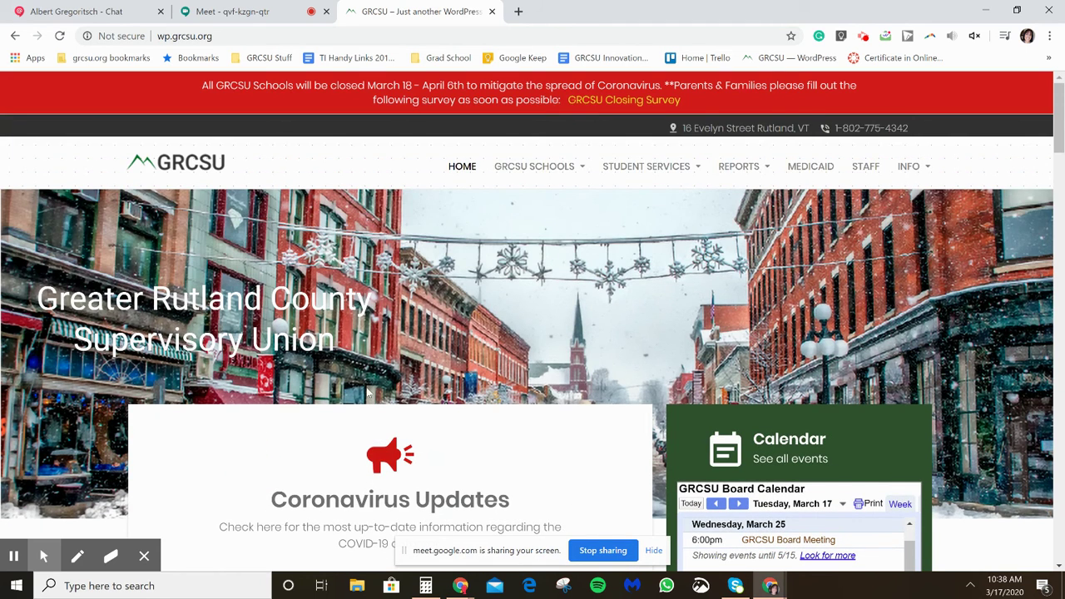
scroll(369, 392, down, 4)
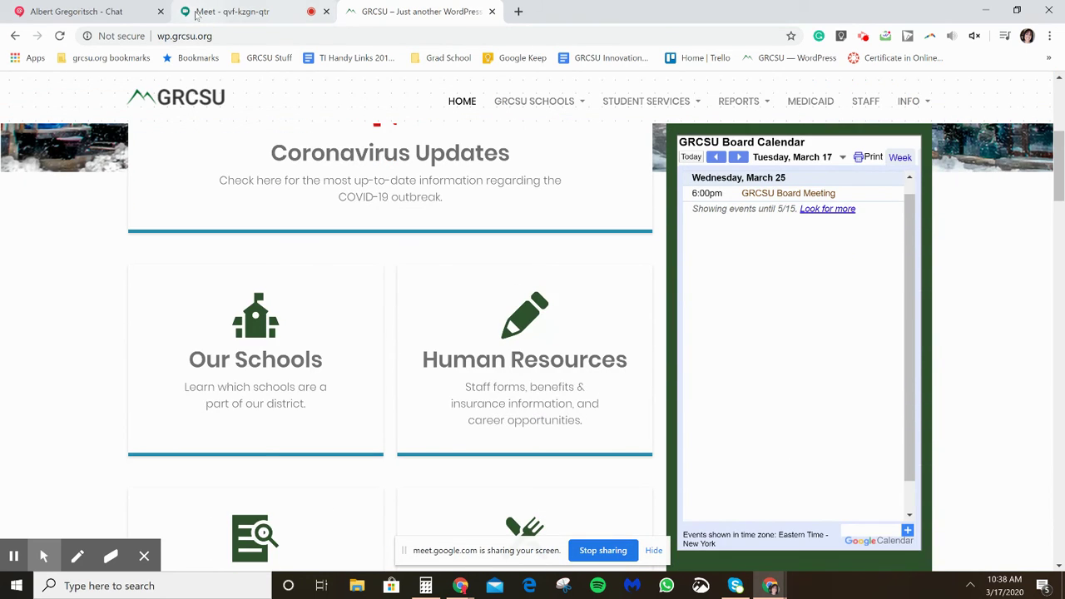
click(197, 15)
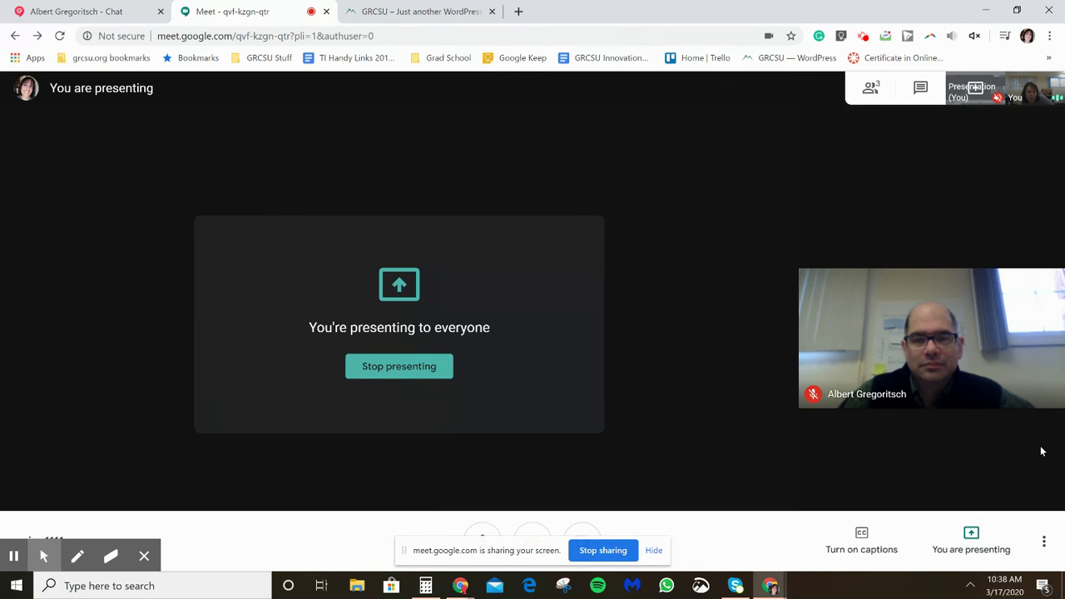
Stop presenting so the colleague's video fills the call window again.
click(408, 376)
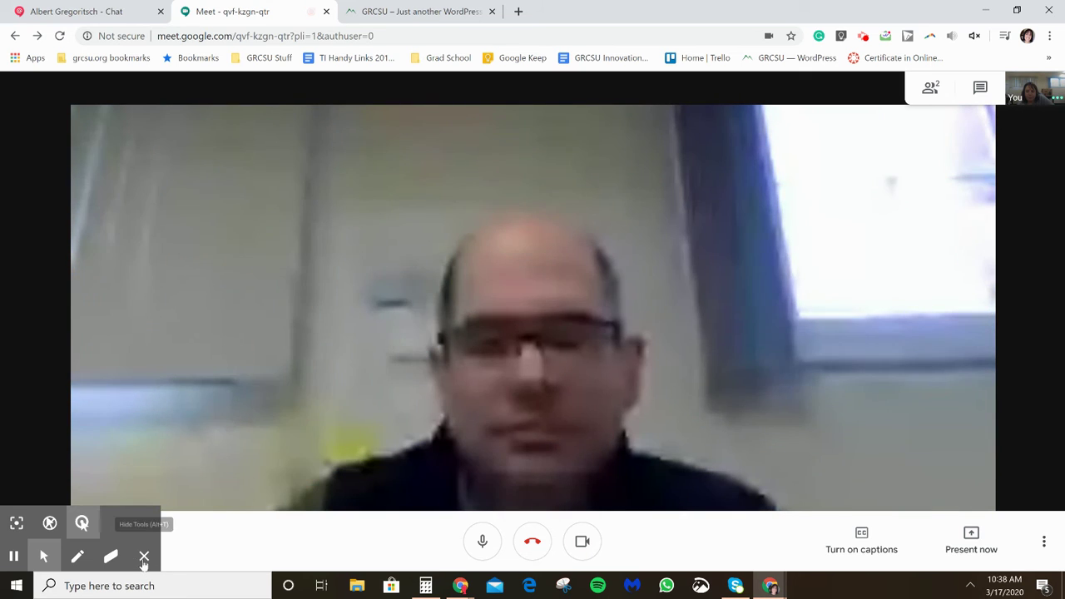
click(143, 558)
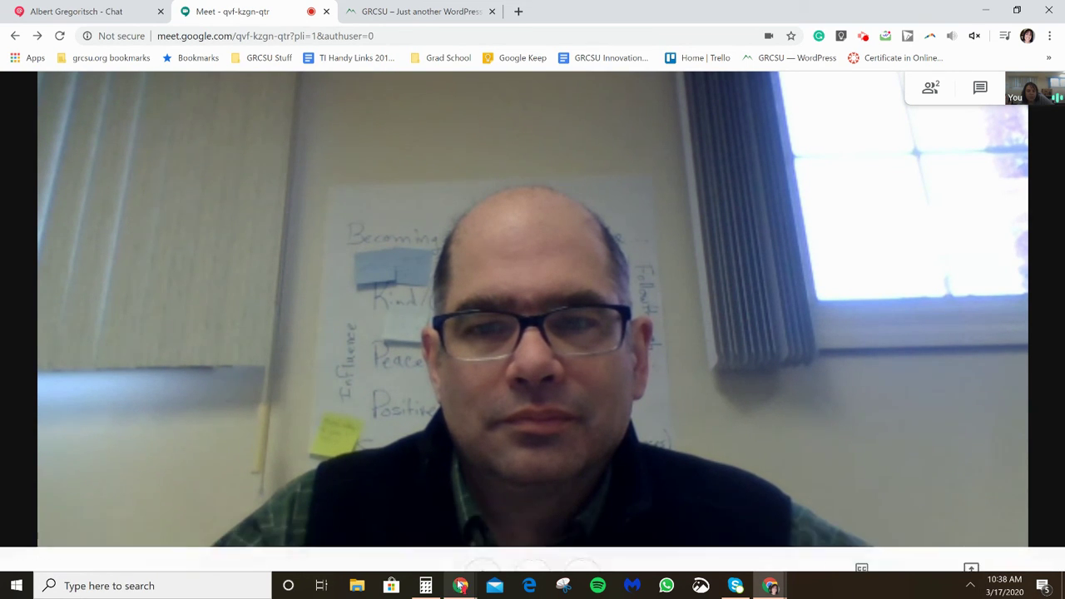
mouse_move(532, 542)
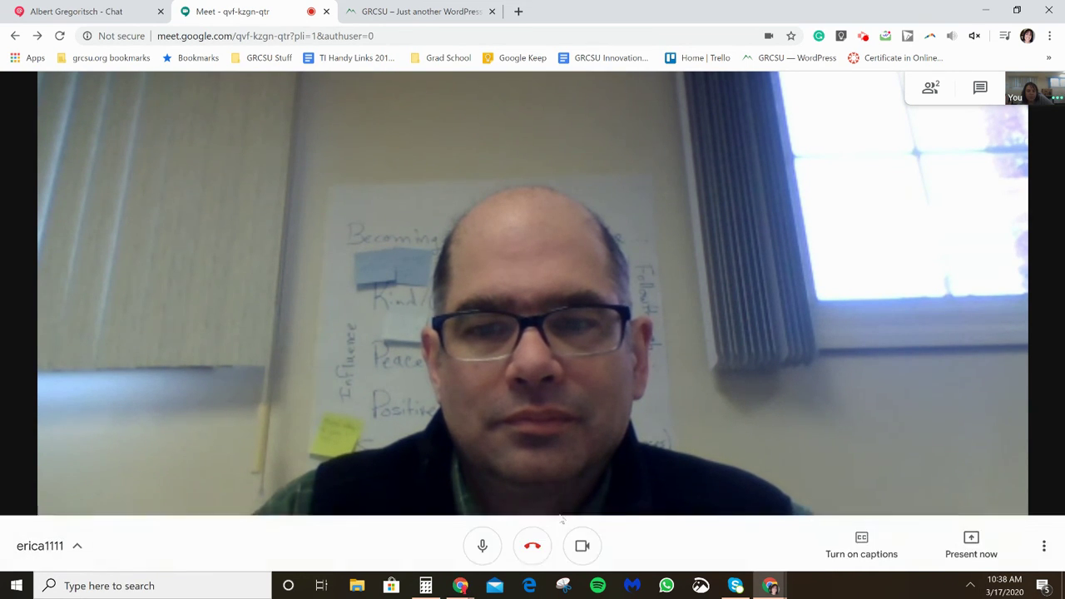
click(1047, 549)
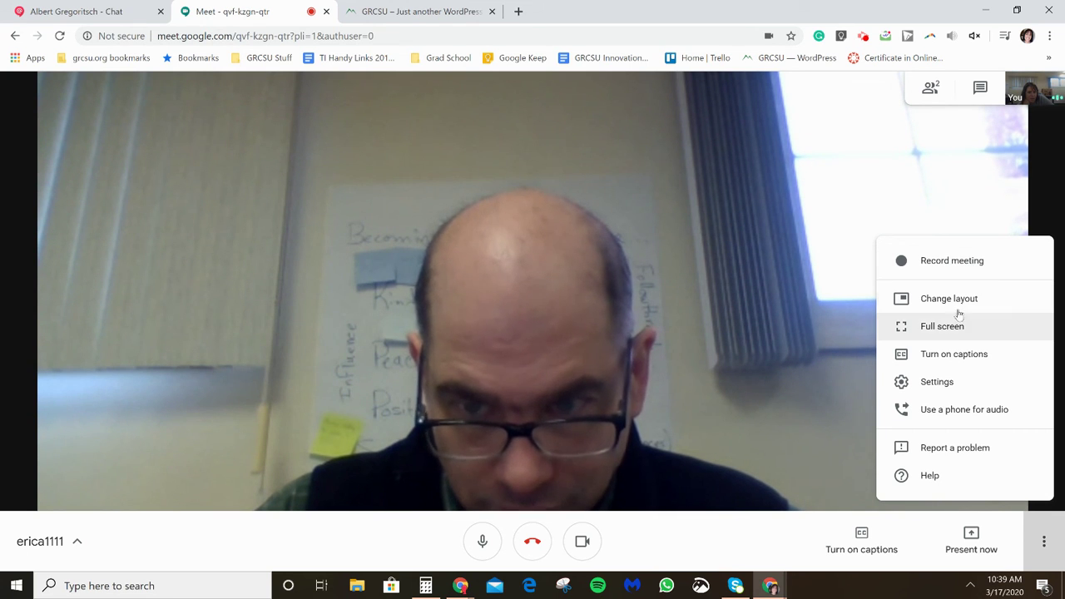
click(964, 301)
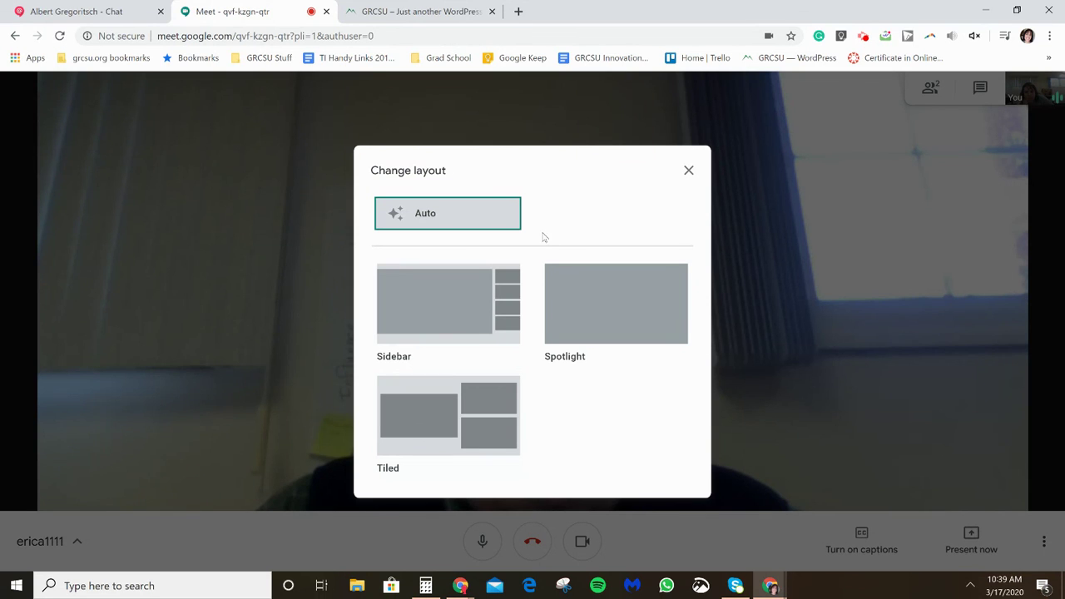
click(688, 175)
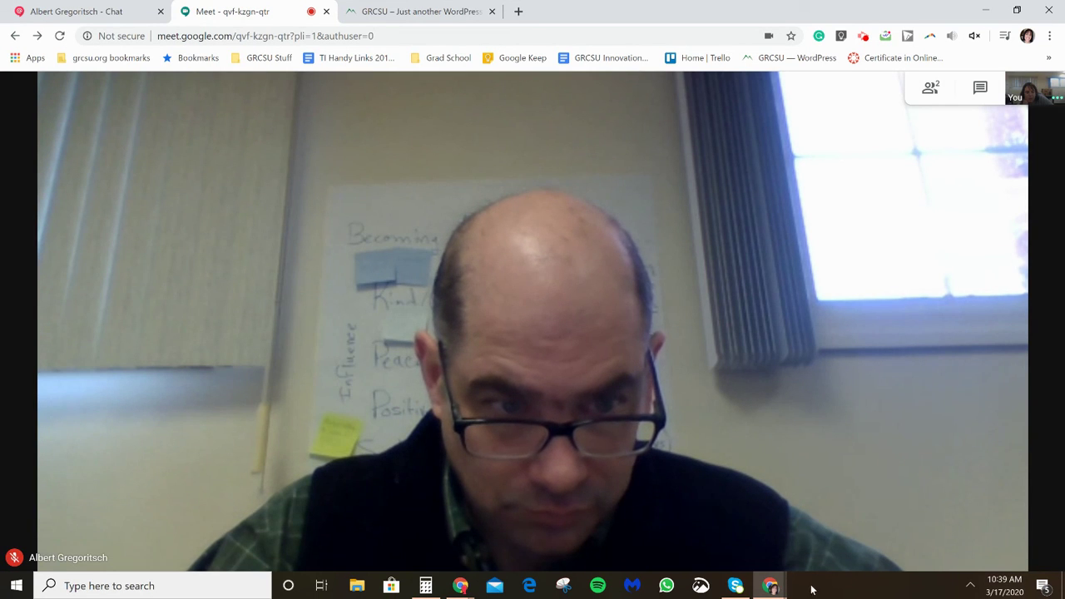
click(1042, 543)
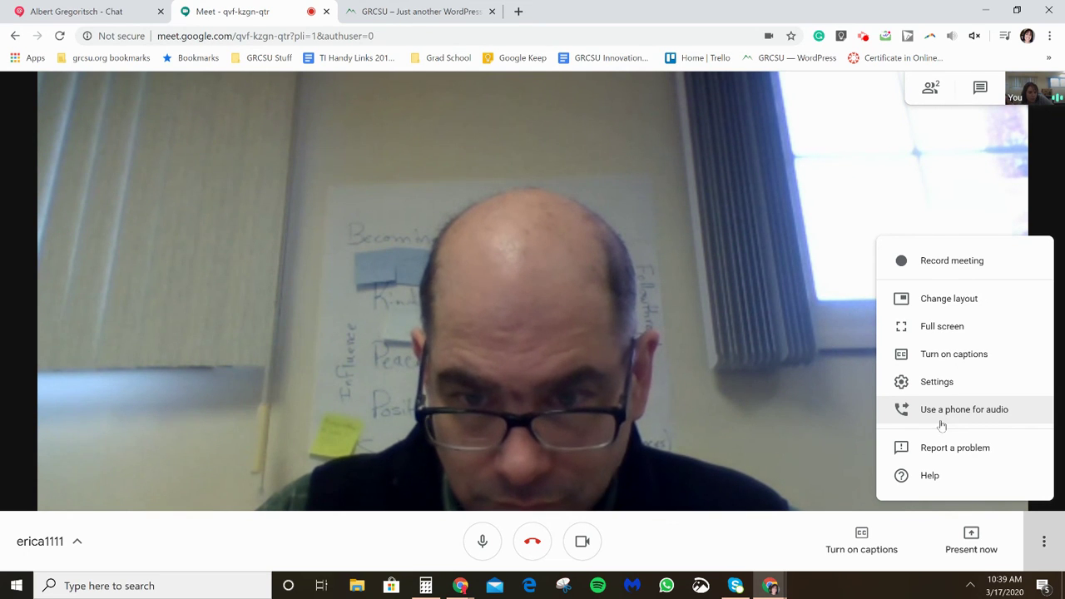
click(940, 387)
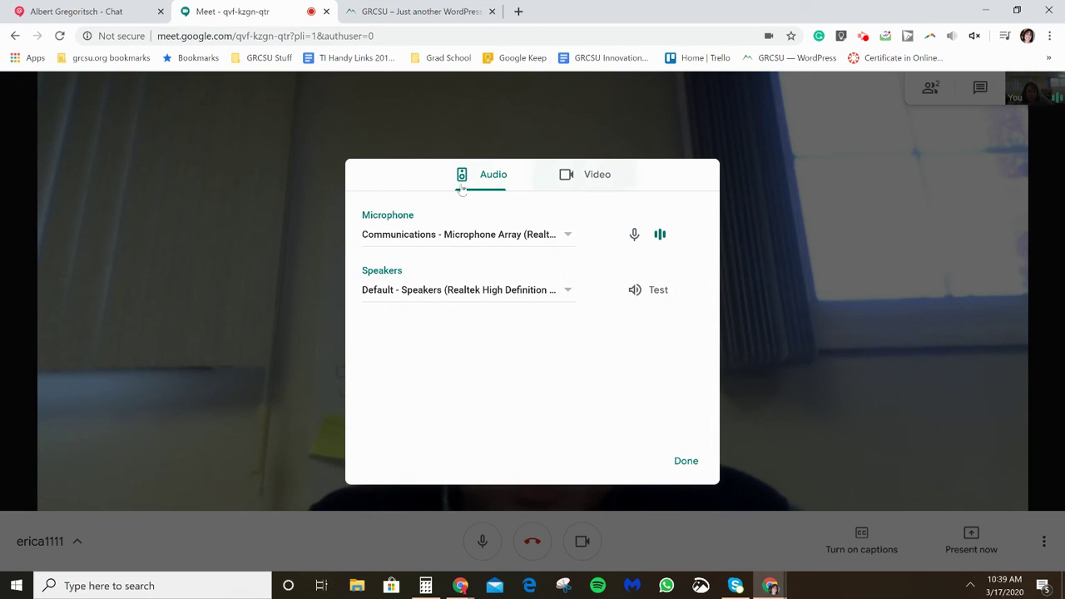
click(686, 461)
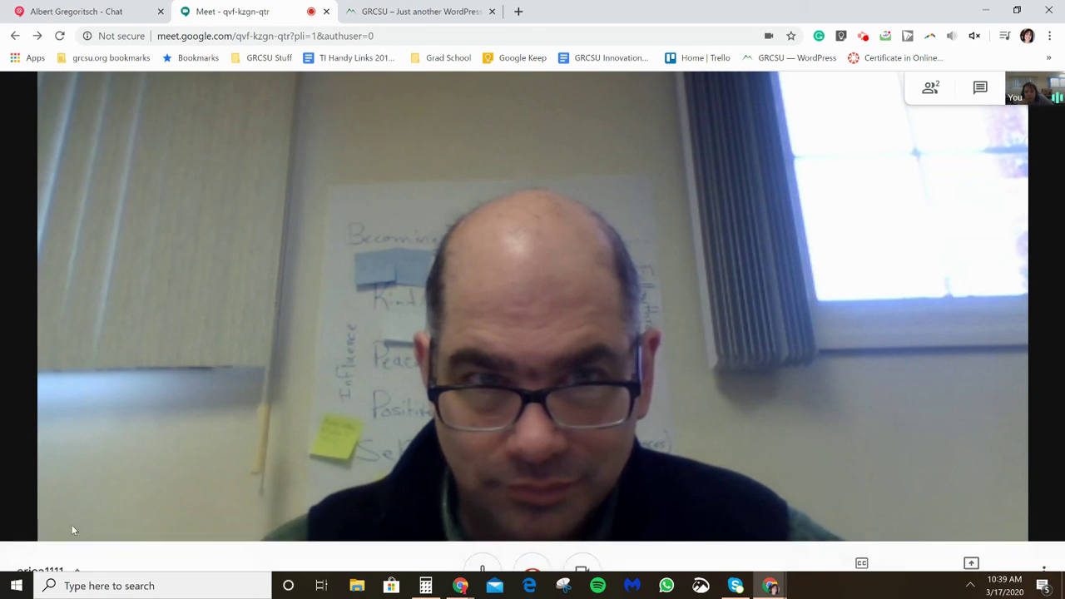
Show the meeting details panel and its empty Attachments (0) tab.
click(87, 540)
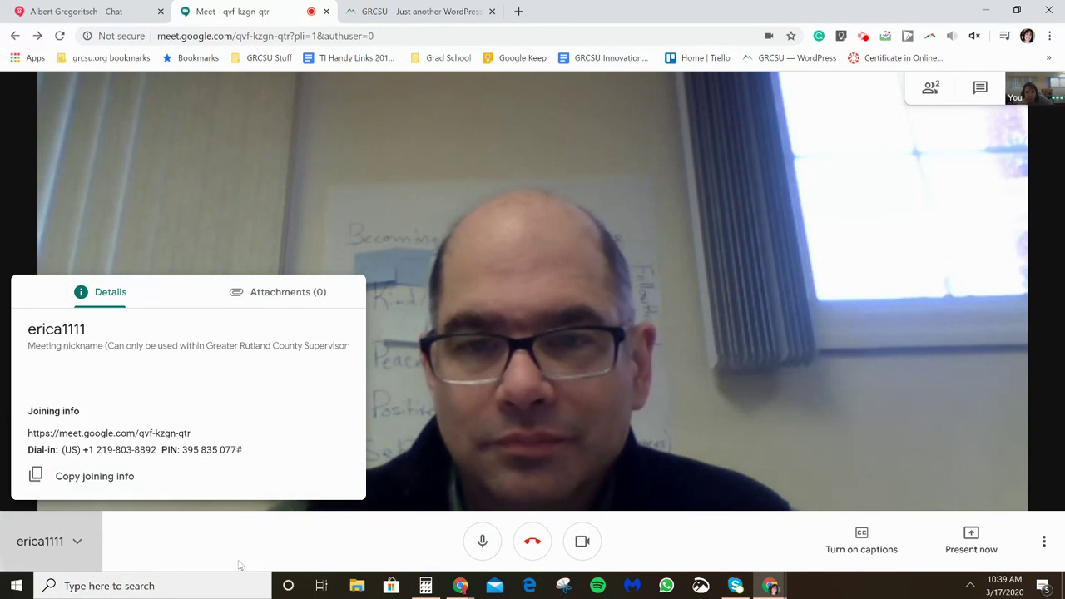
click(261, 301)
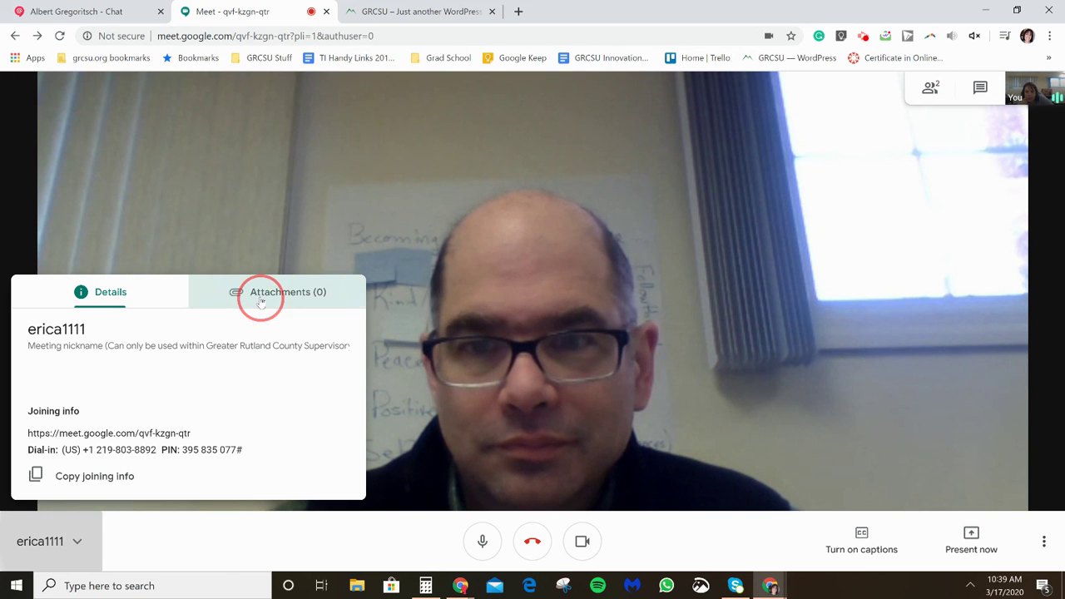